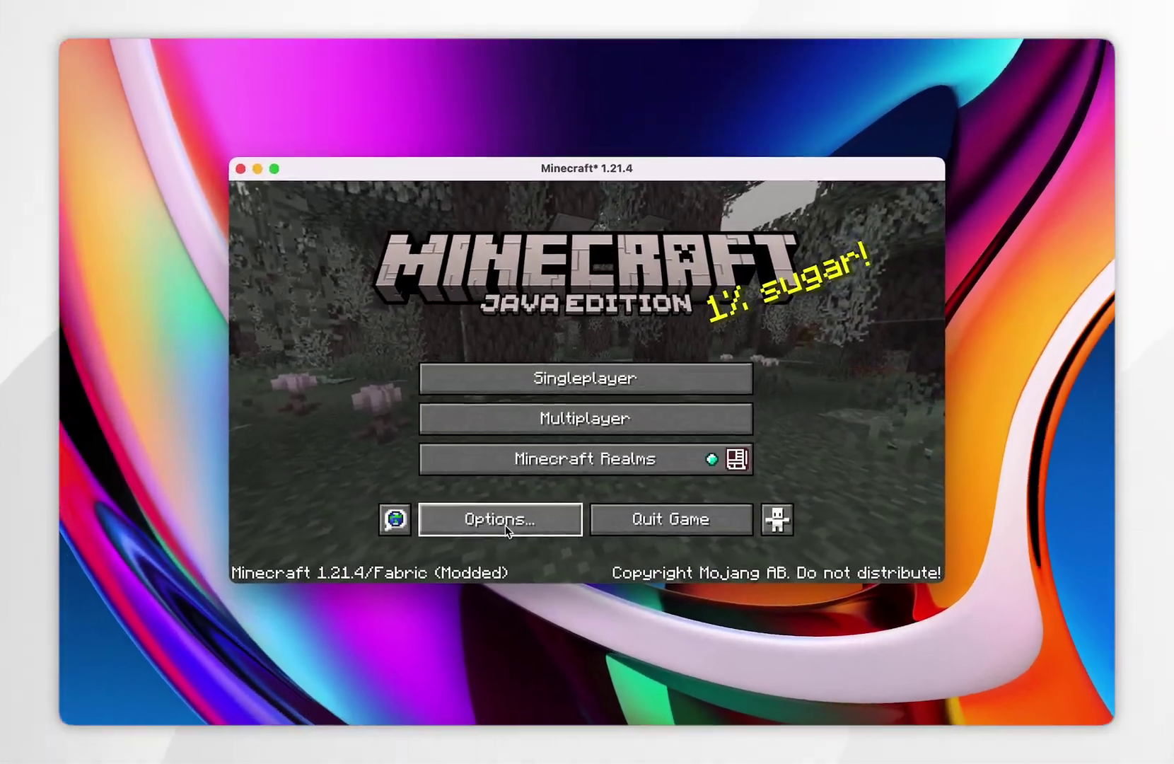
# Step: From the pause menu, open Video Settings to show Sodium's General page with 16-chunk render distance
pyautogui.click(506, 524)
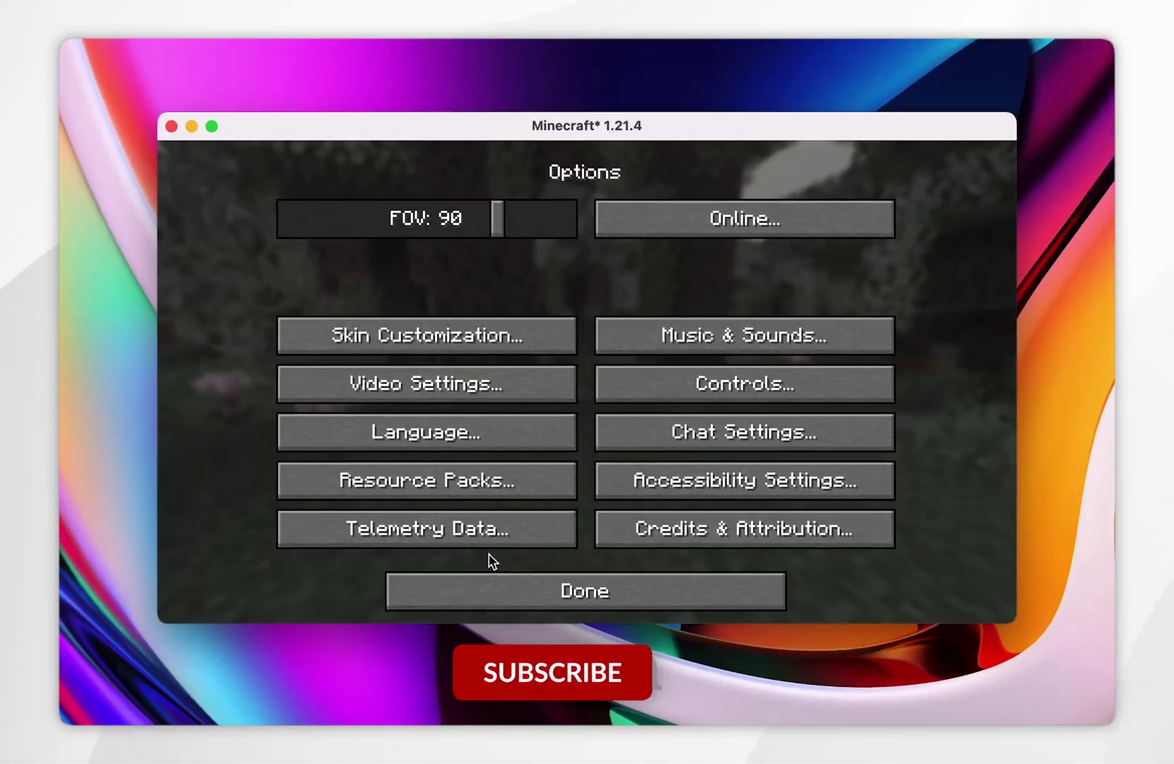
pyautogui.click(458, 374)
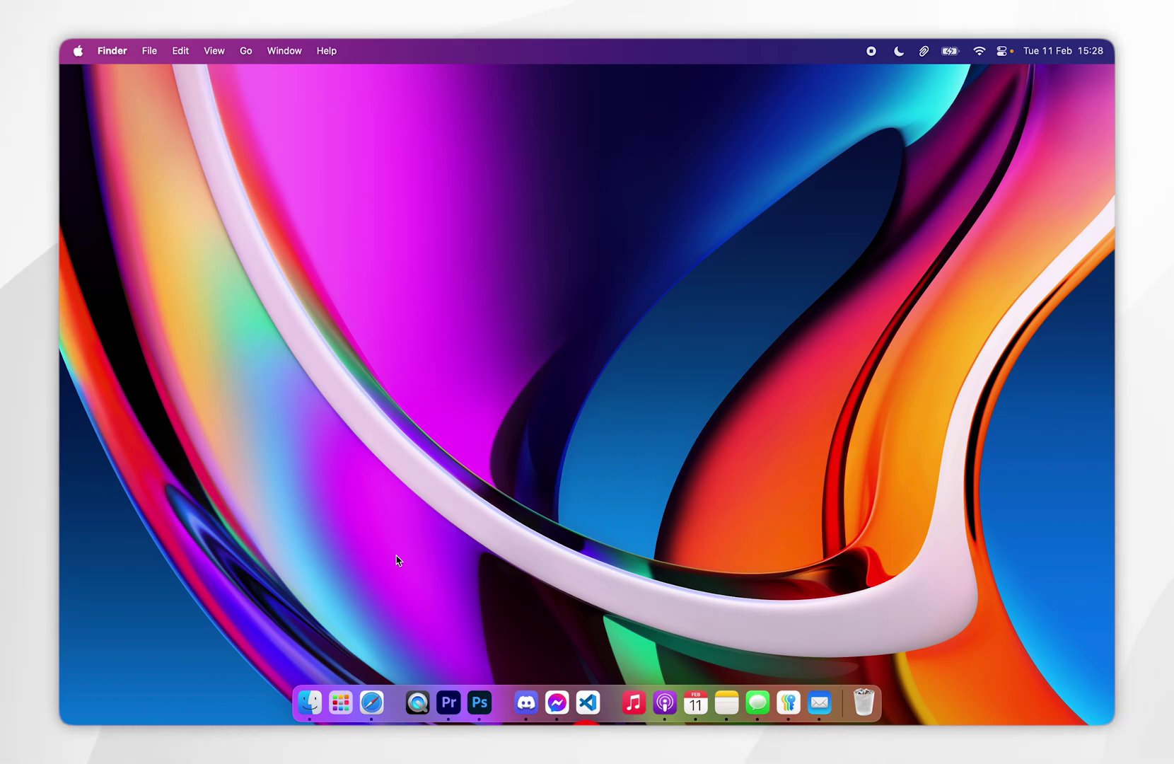
# Step: Open Safari and scroll Oracle's Java Downloads page to the JDK 23 macOS table
pyautogui.click(372, 703)
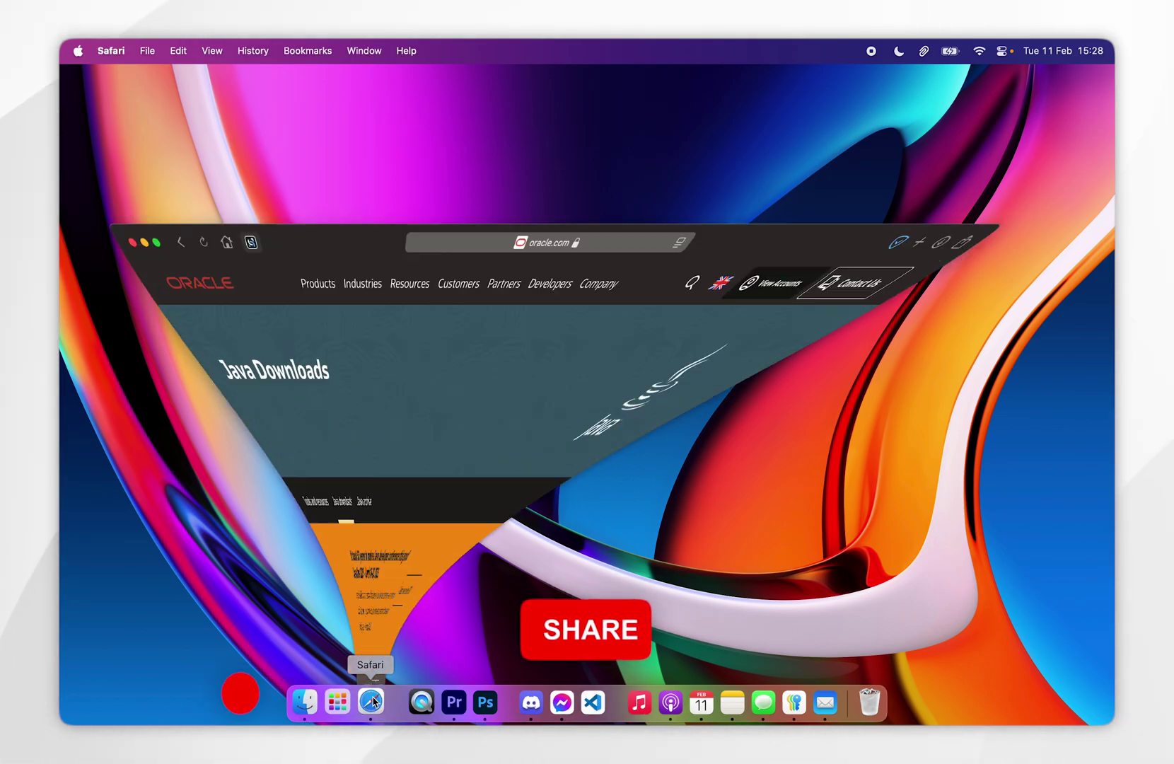
pyautogui.scroll(-10, 443, 264)
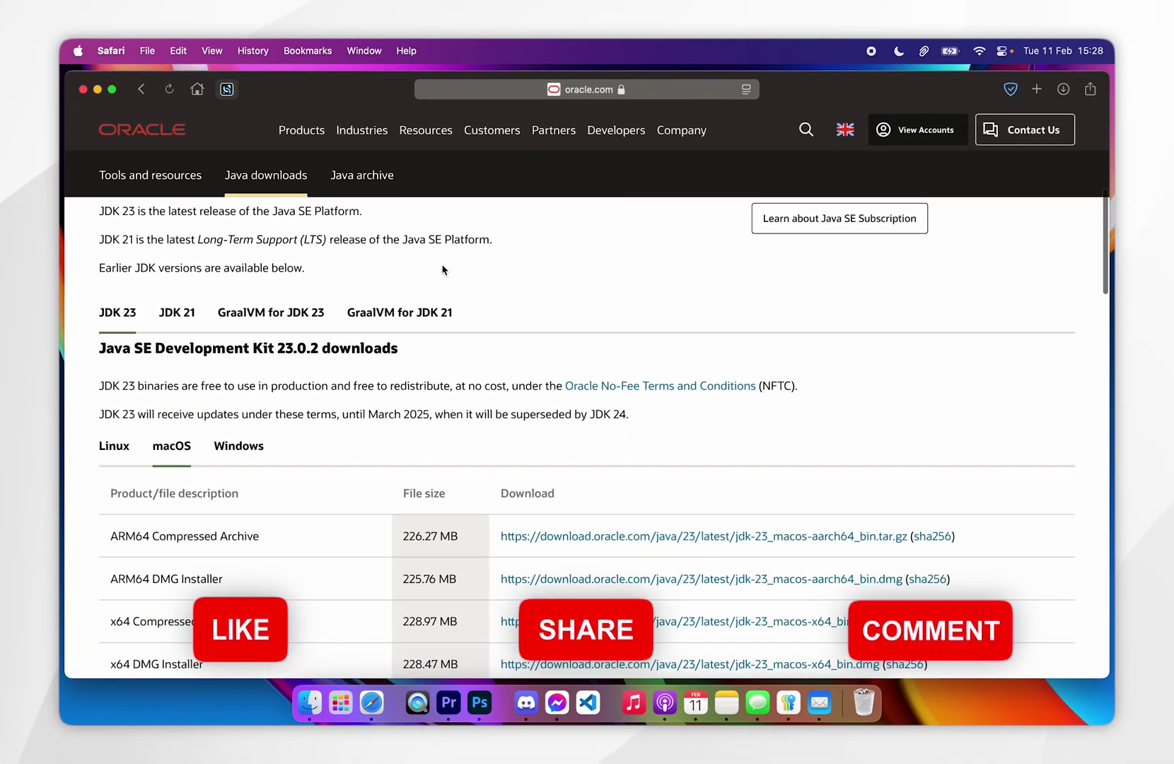
pyautogui.scroll(-1, 390, 318)
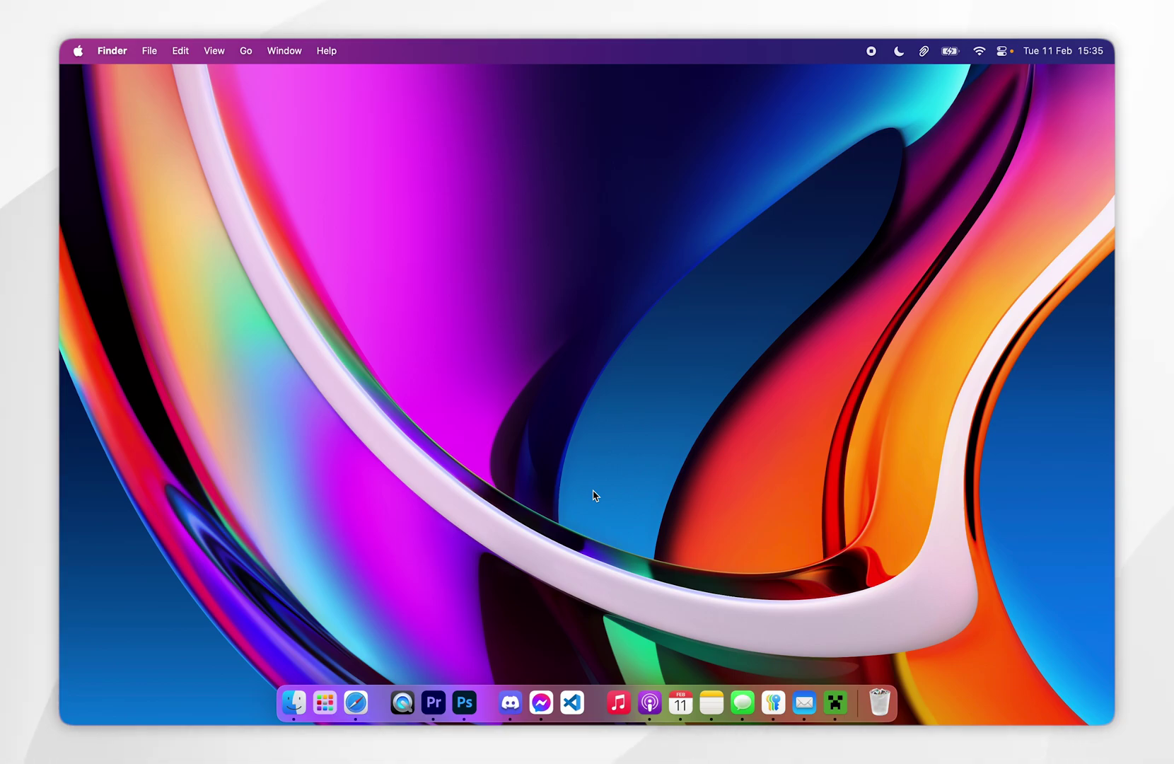
# Step: Launch Latest release 1.21.4 from the Minecraft Launcher once, then quit the game
pyautogui.click(835, 703)
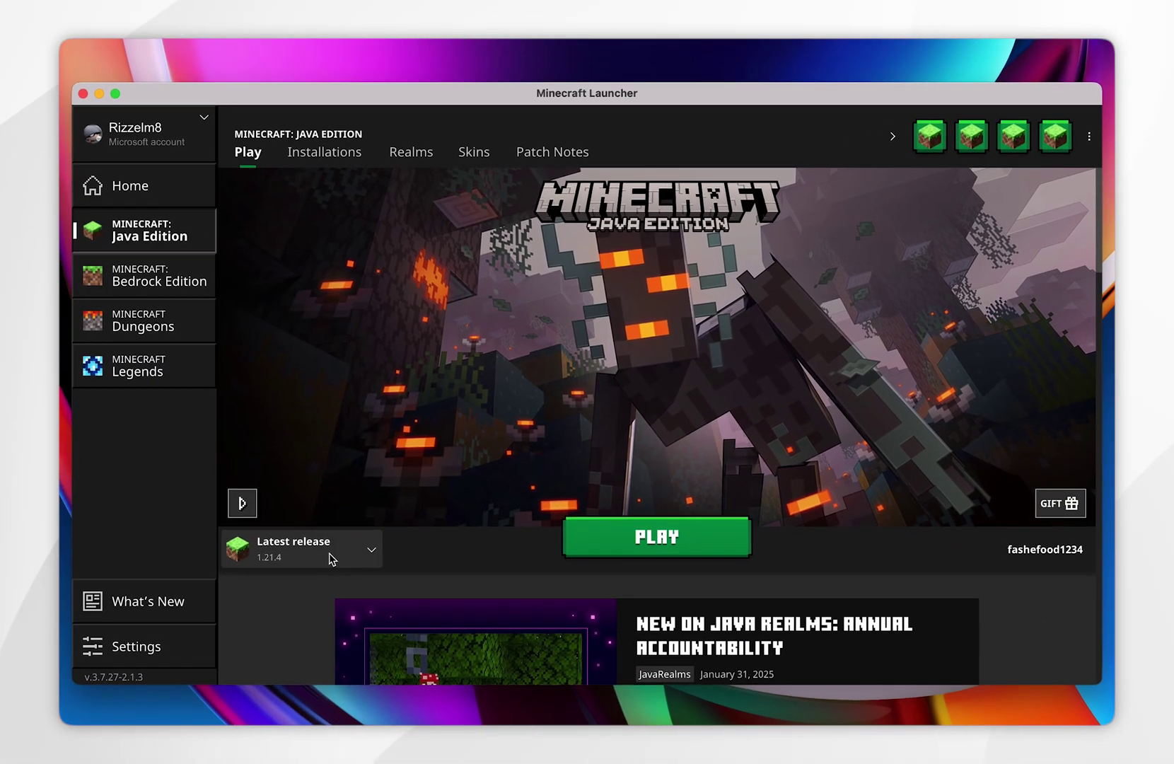
pyautogui.click(357, 531)
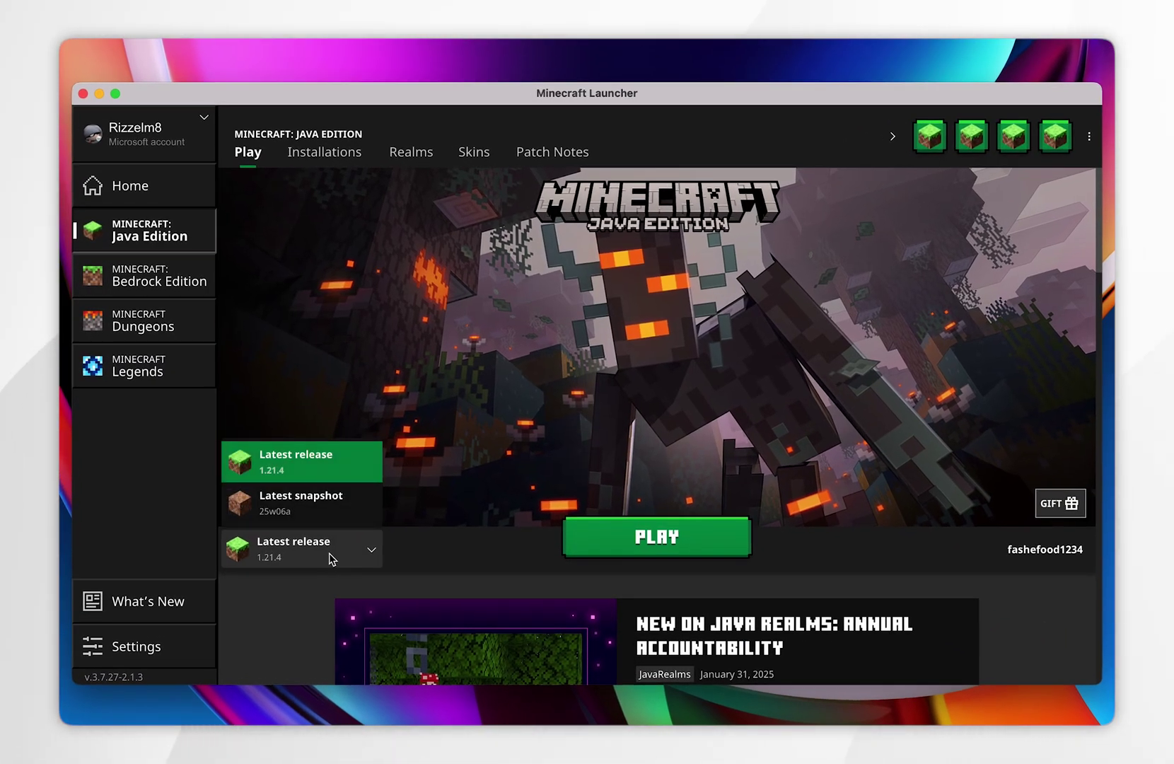
pyautogui.click(313, 466)
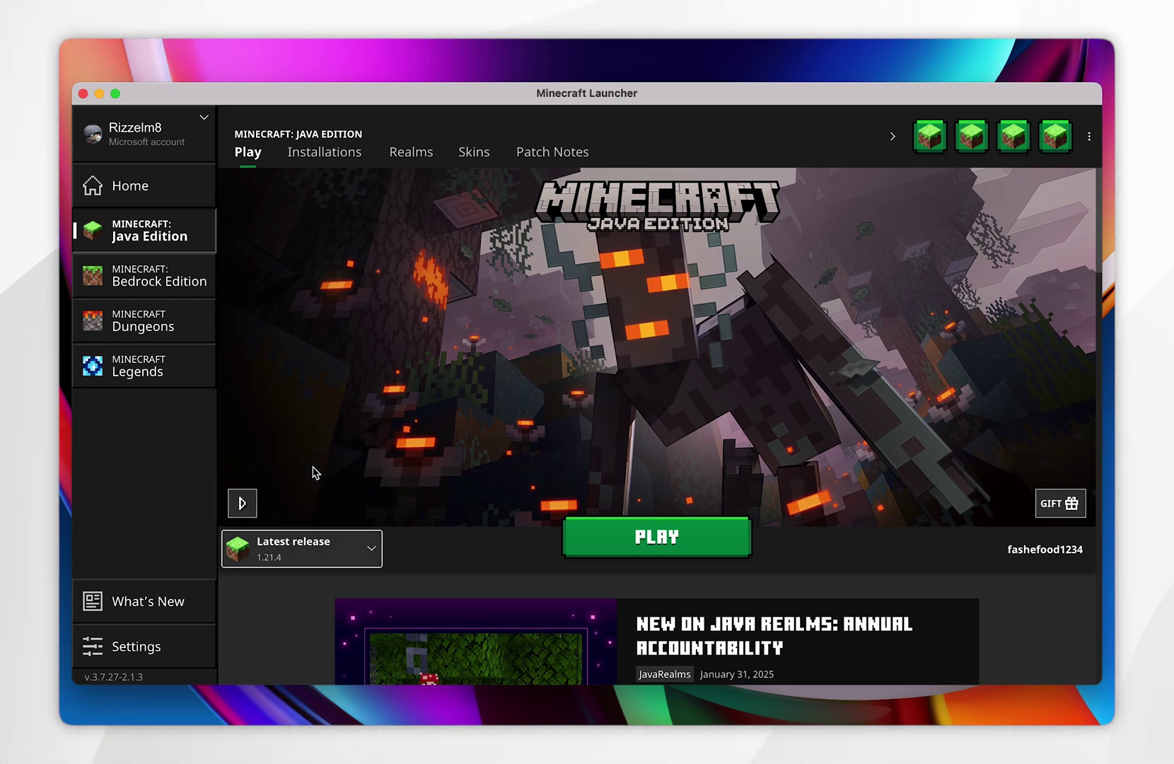
pyautogui.click(682, 550)
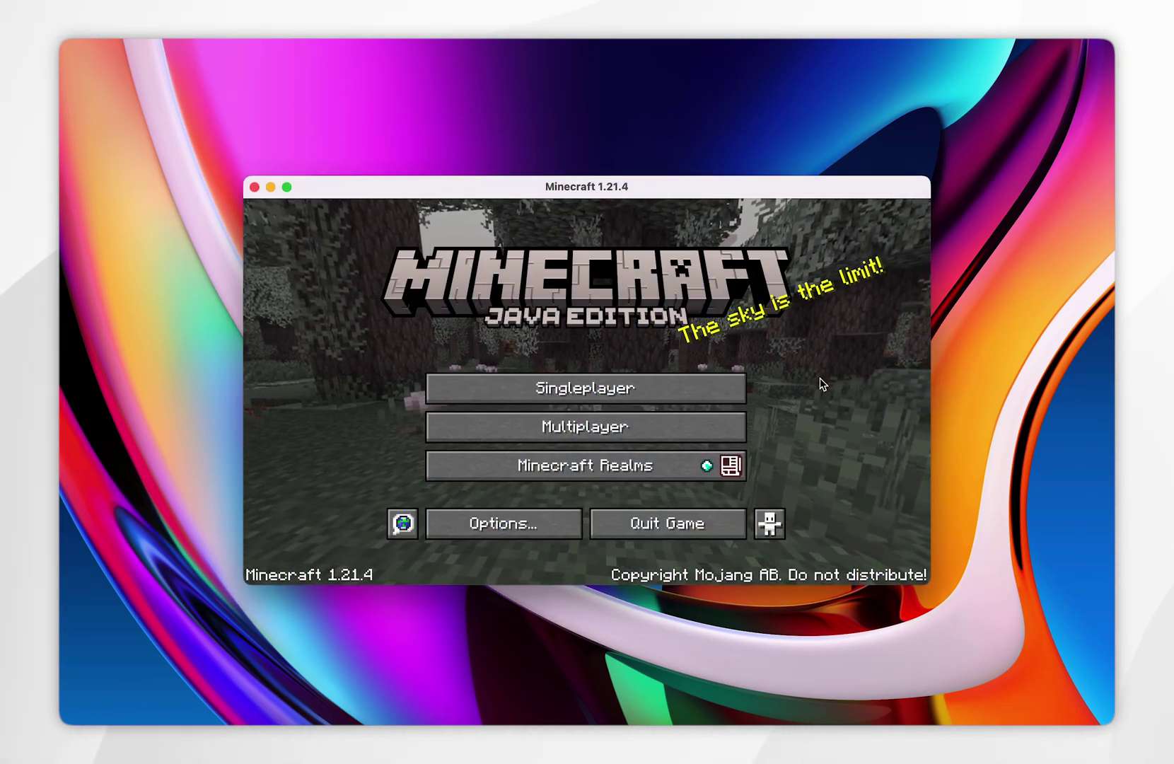
pyautogui.click(655, 530)
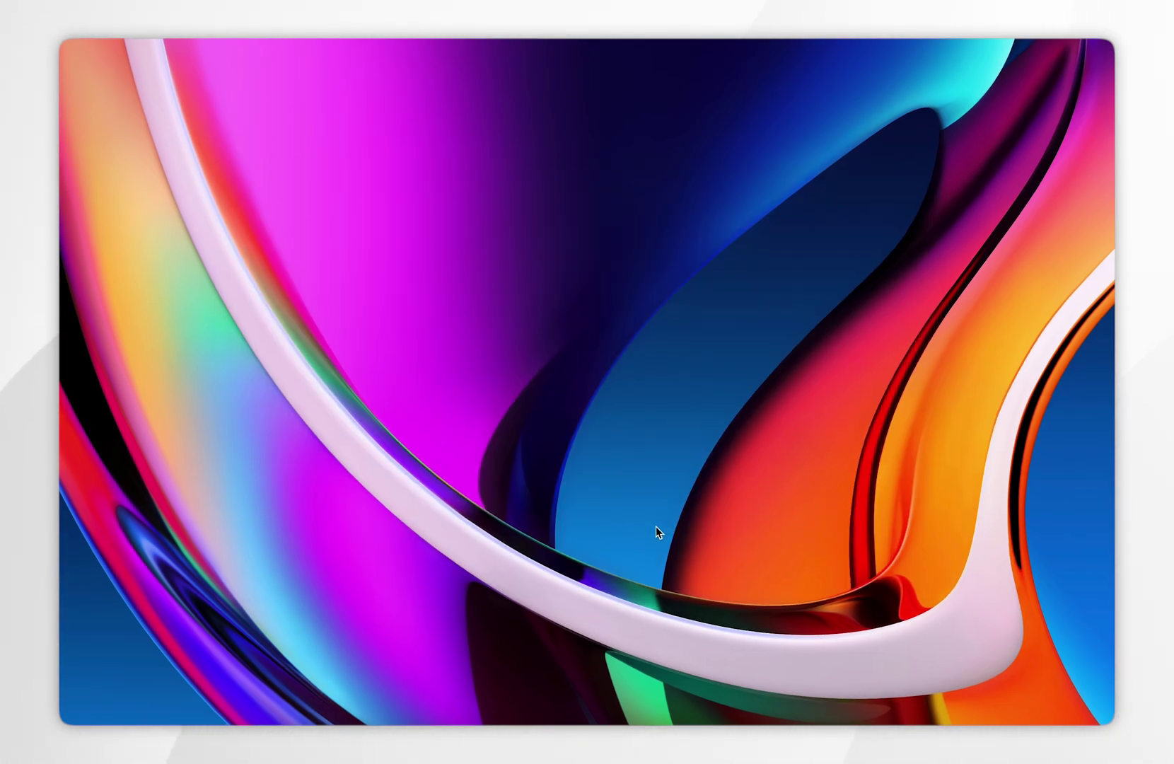
pyautogui.click(582, 508)
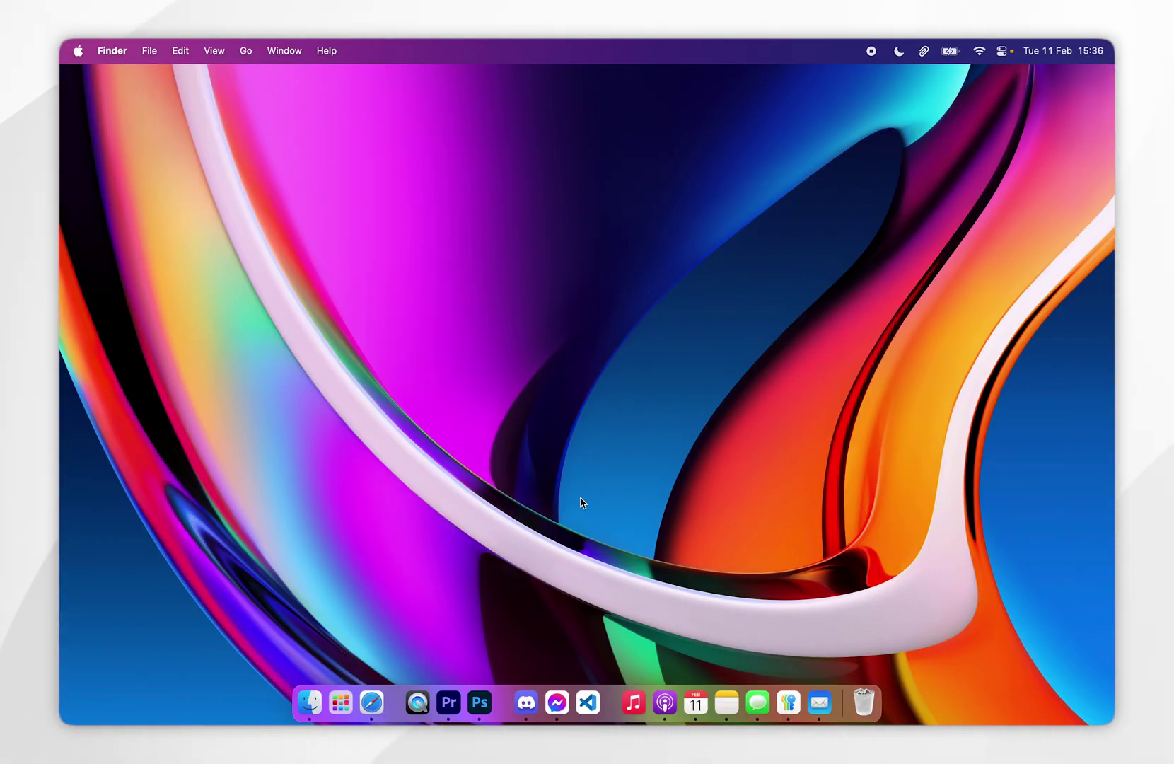
# Step: Download the Universal/.JAR fabric-installer-1.0.1.jar from fabricmc.net and save it to the Desktop
pyautogui.click(372, 702)
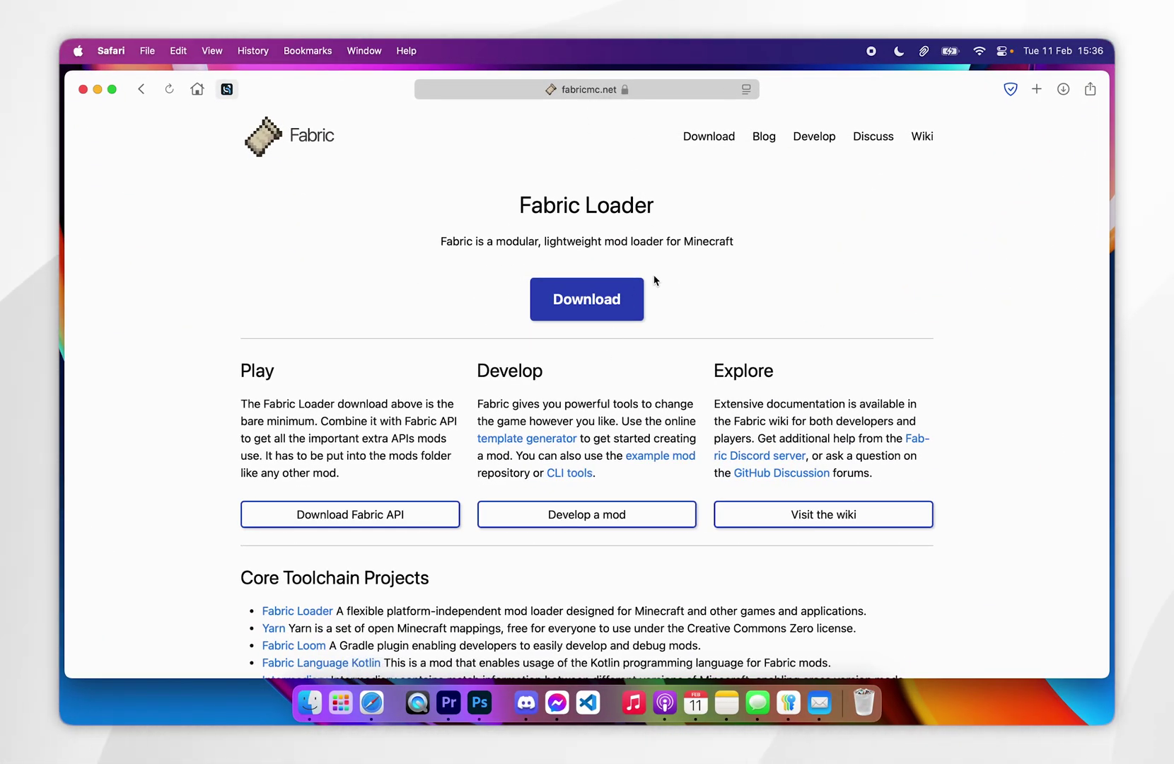
pyautogui.click(581, 305)
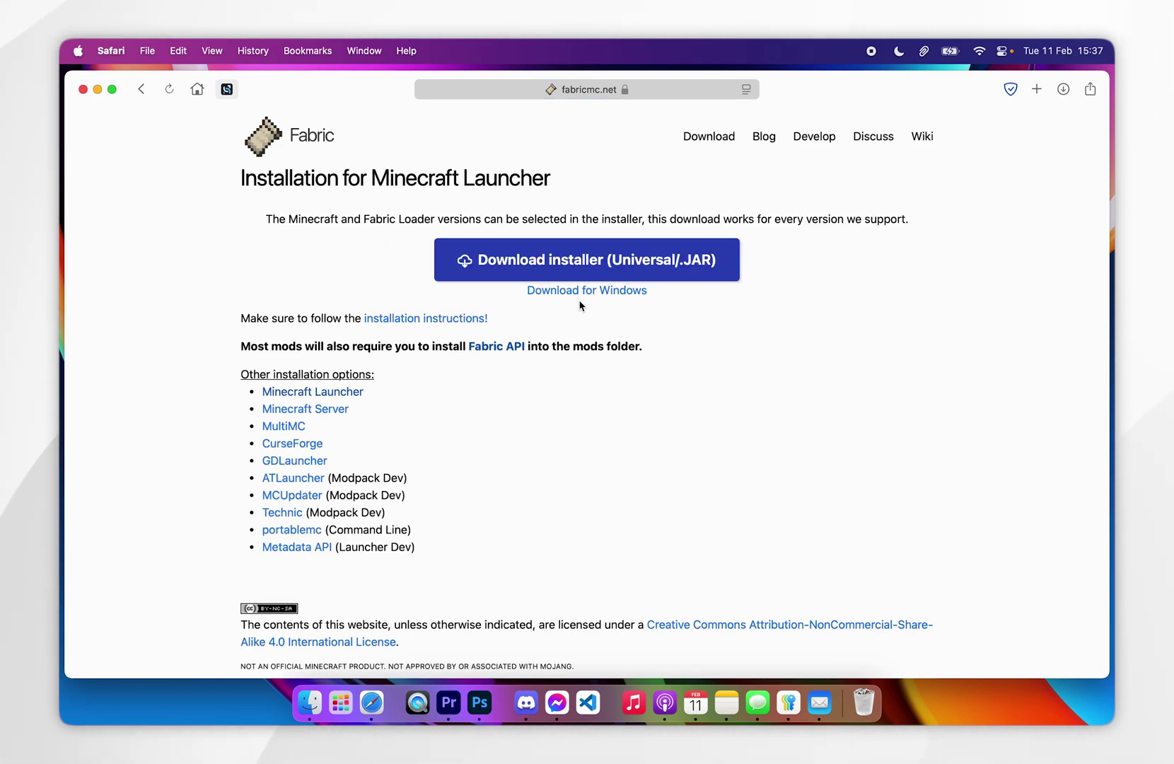
pyautogui.click(526, 263)
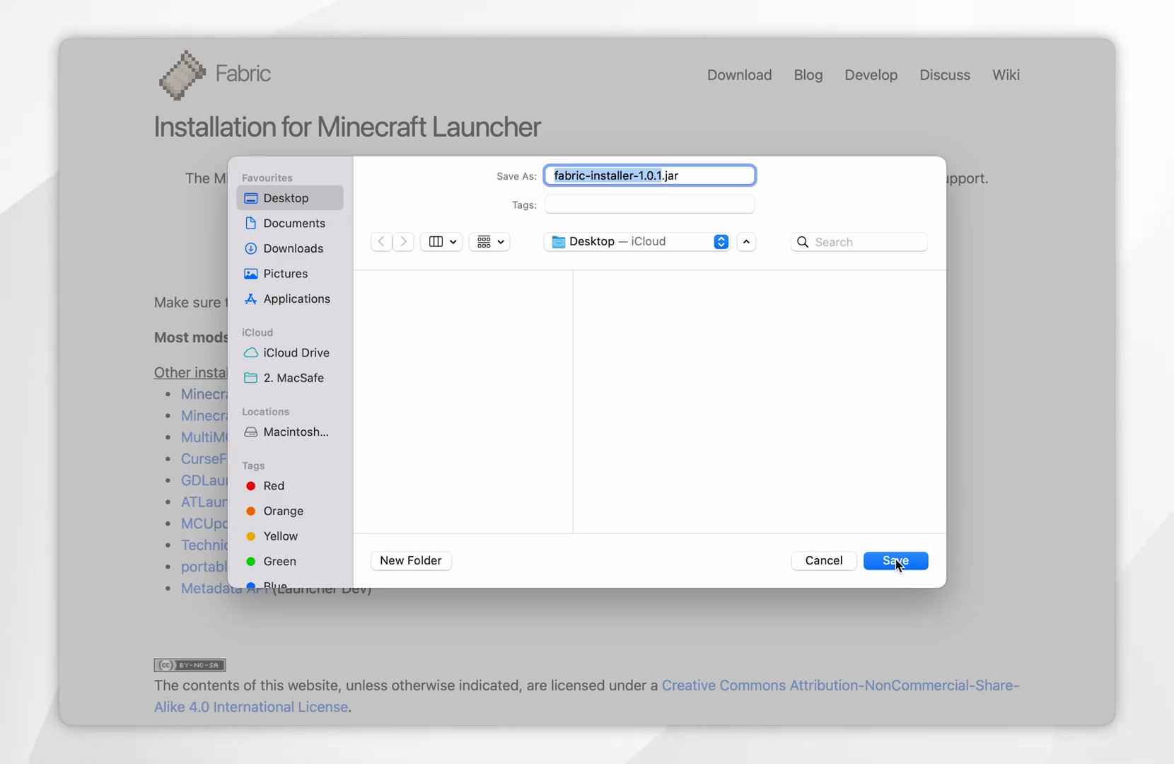
pyautogui.click(895, 561)
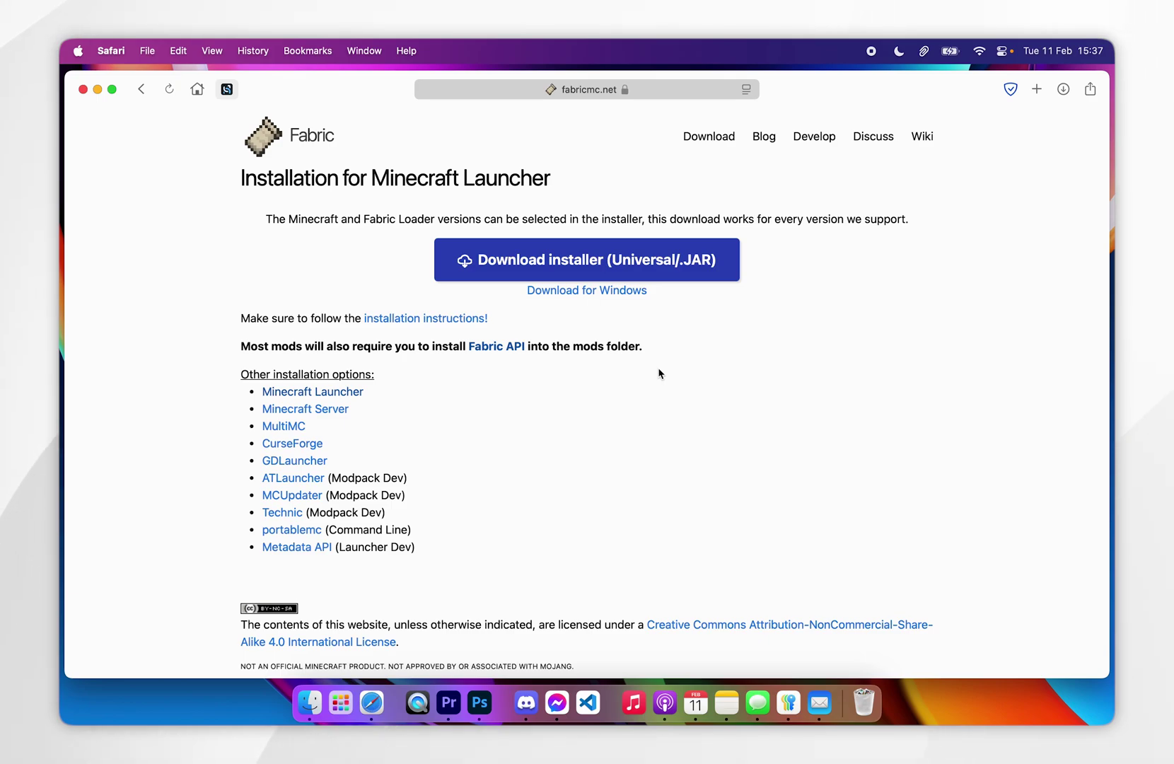
# Step: On CurseForge's Fabric API Files list, download the [1.21.4] Fabric API 0.116.0+1.21.4 build
pyautogui.click(494, 348)
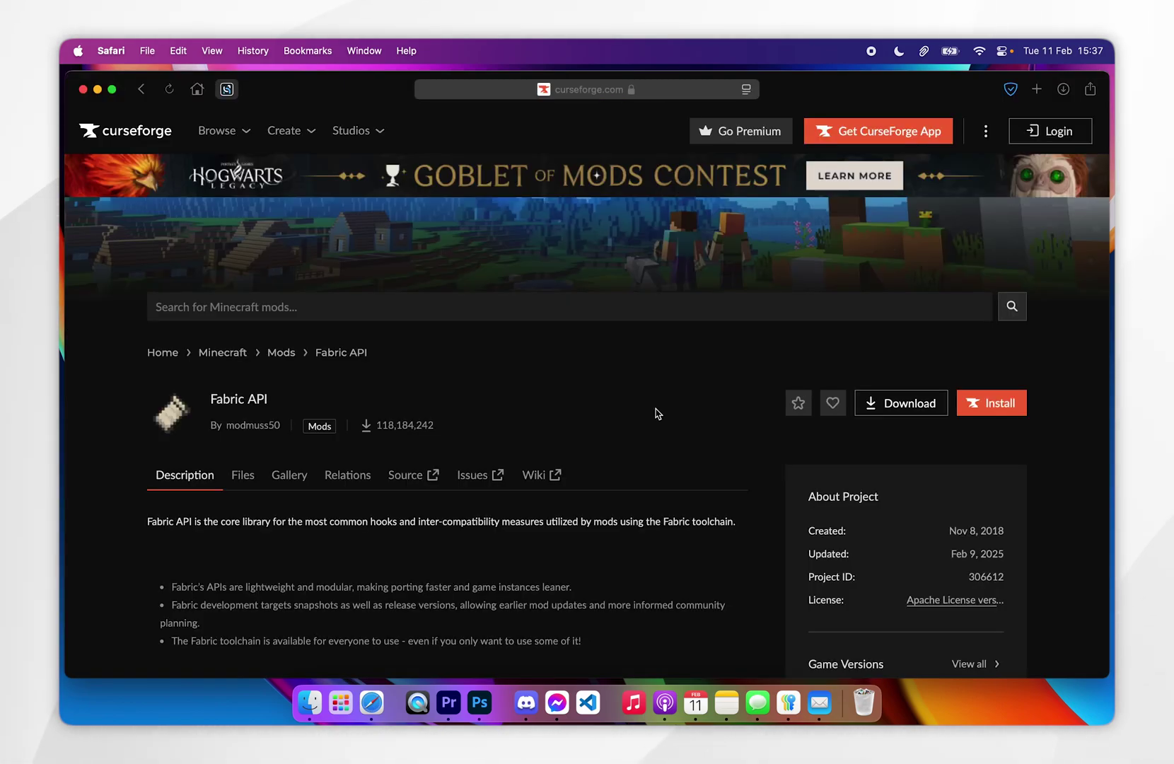
pyautogui.scroll(-3, 598, 409)
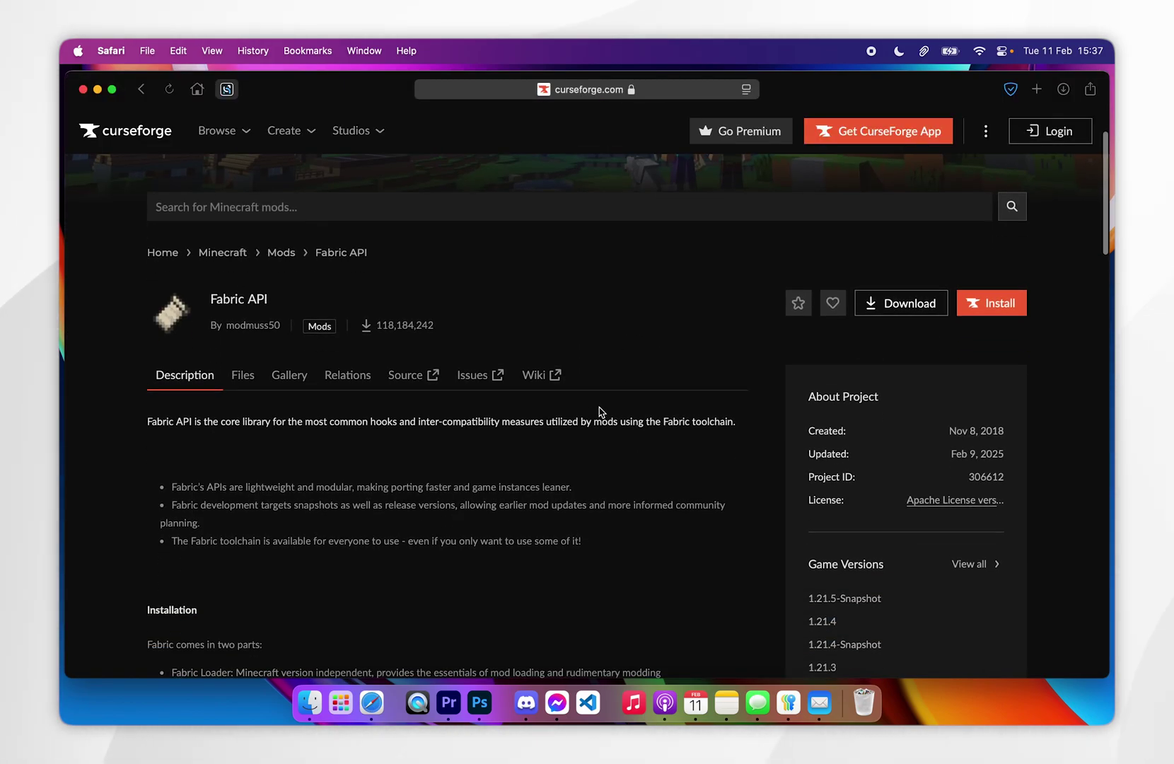
pyautogui.click(241, 377)
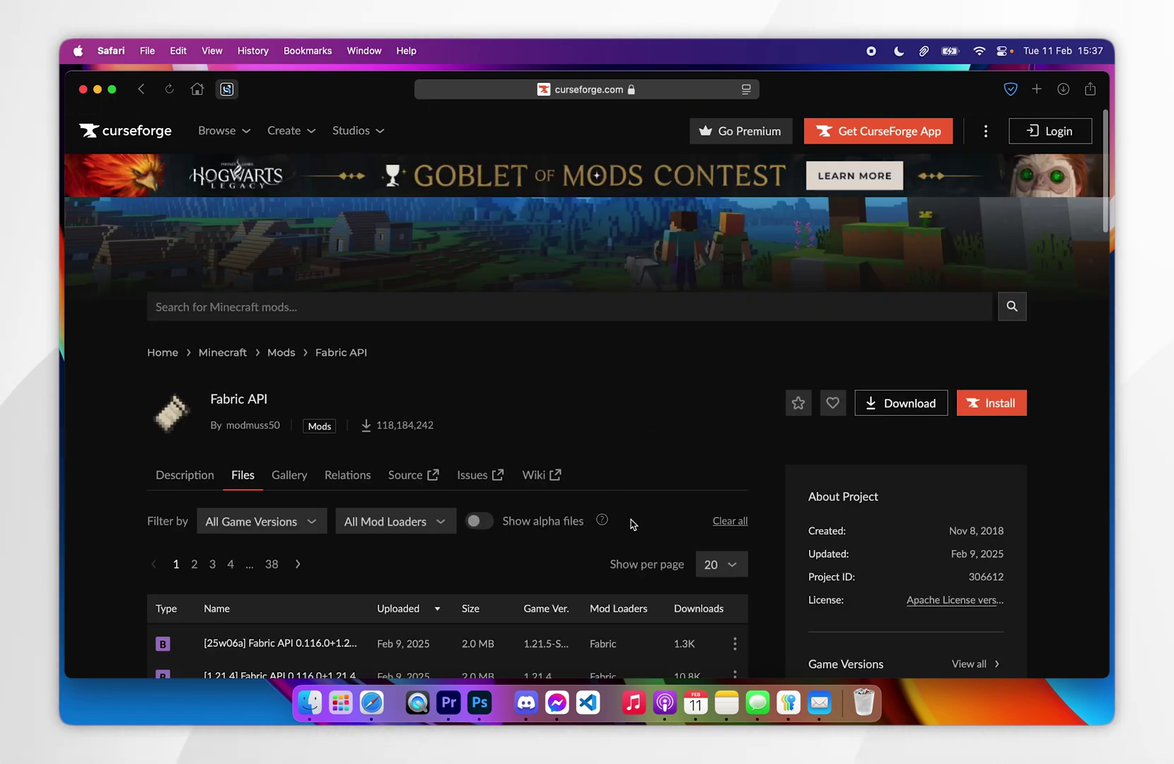
pyautogui.scroll(-10, 629, 523)
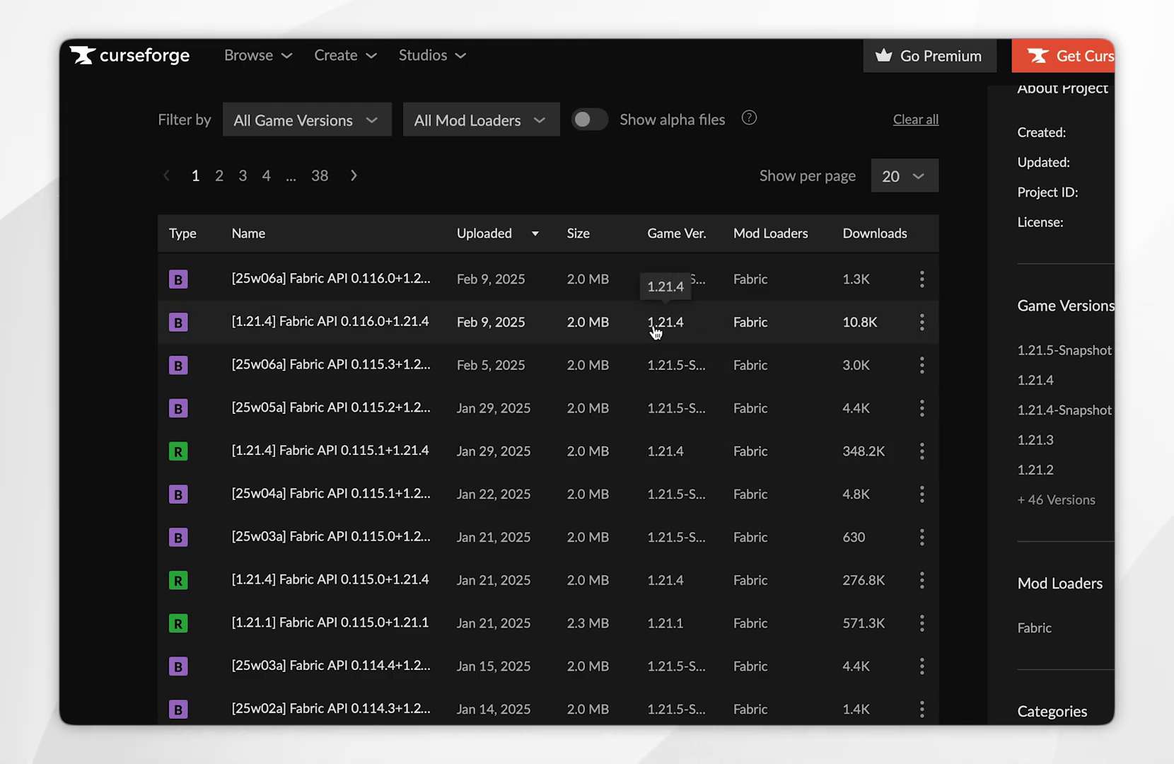
pyautogui.click(343, 320)
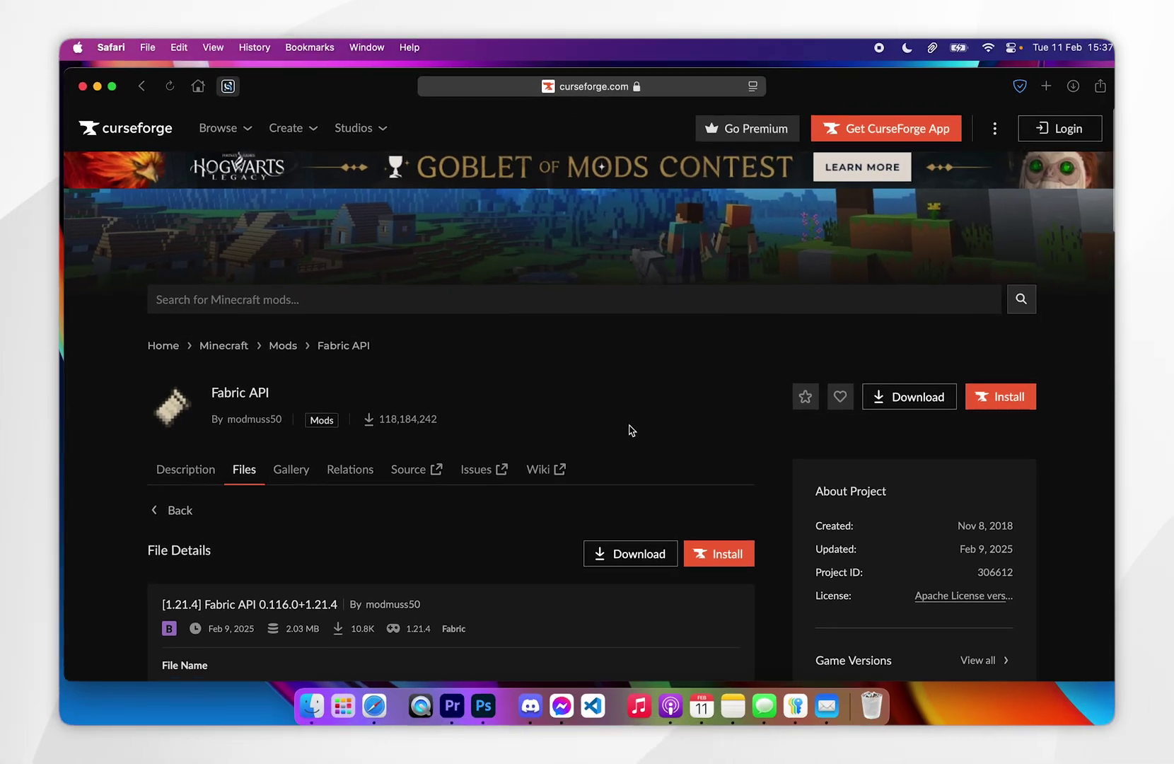
pyautogui.scroll(-4, 742, 439)
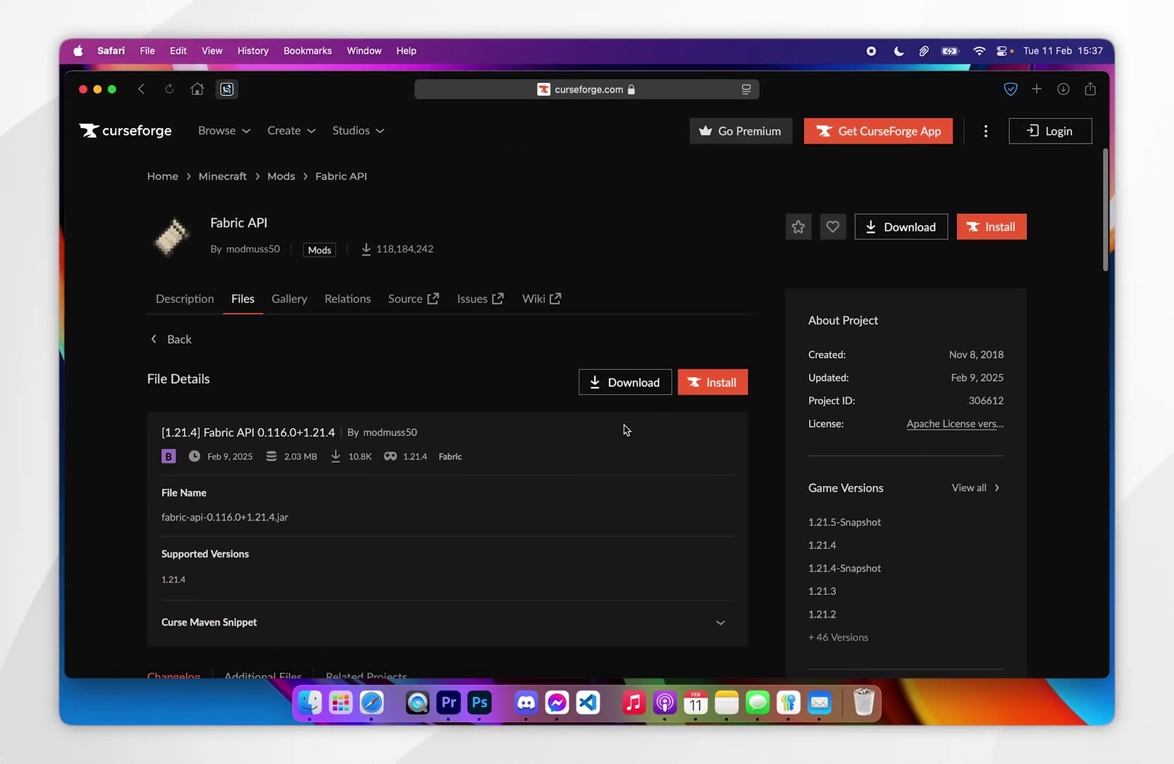
pyautogui.click(634, 384)
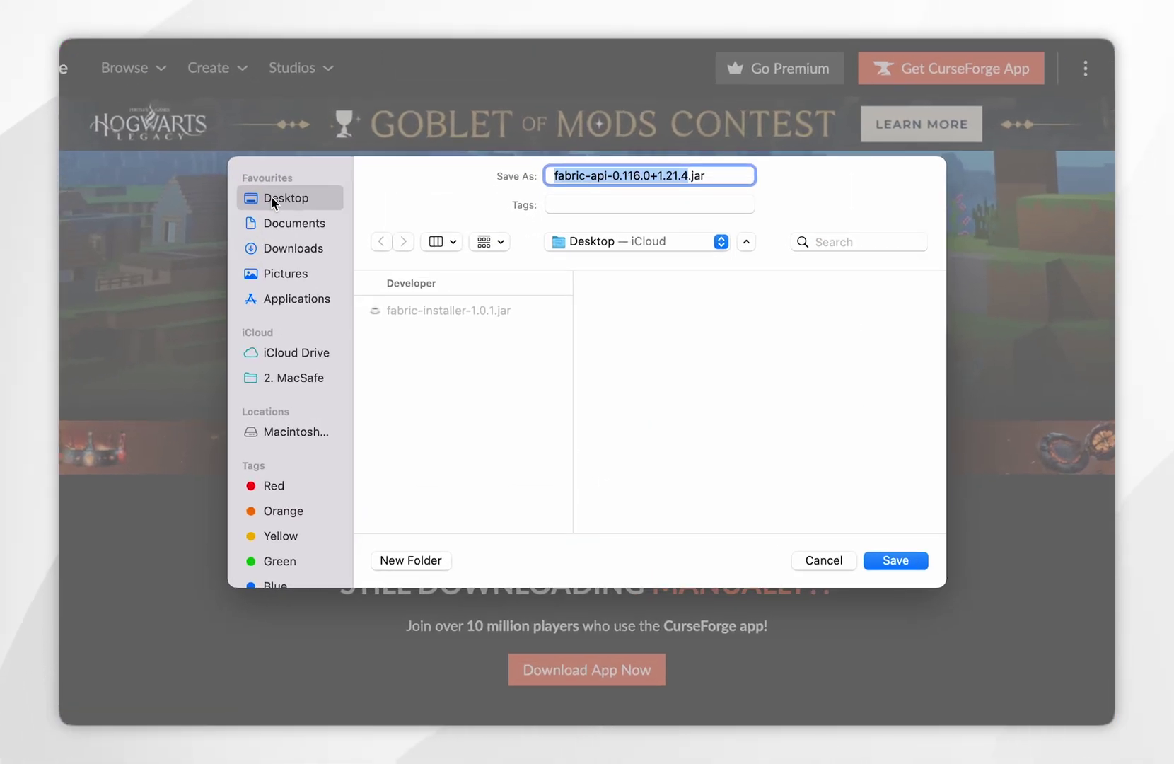
# Step: Save fabric-api-0.116.0+1.21.4.jar to the Desktop beside the installer jar
pyautogui.click(887, 560)
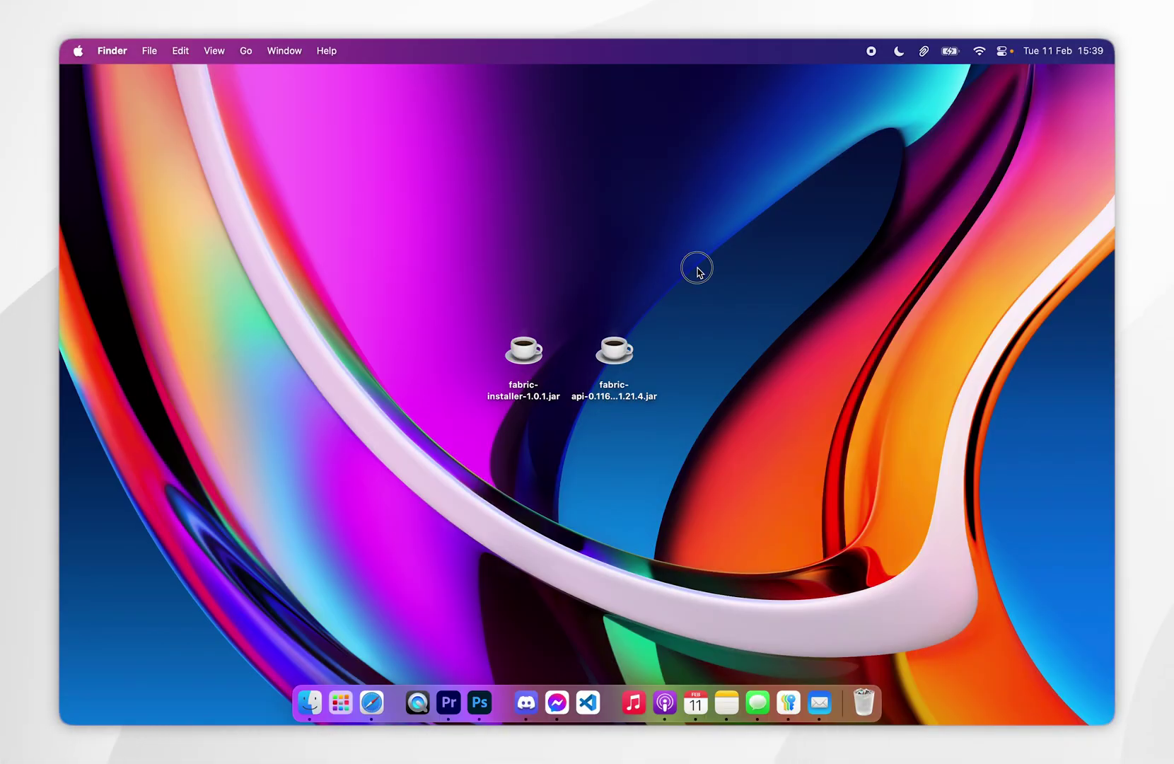
pyautogui.moveTo(697, 270); pyautogui.dragTo(582, 408)
pyautogui.moveTo(418, 263); pyautogui.dragTo(547, 401)
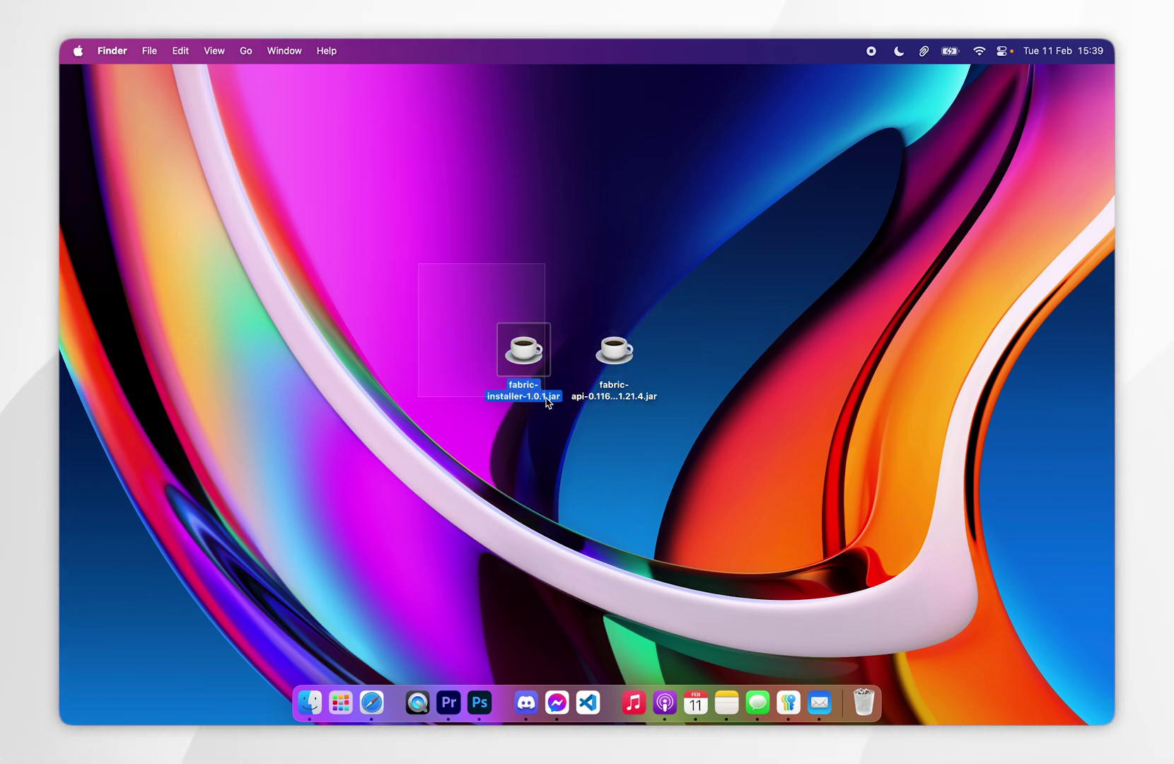
pyautogui.click(566, 454)
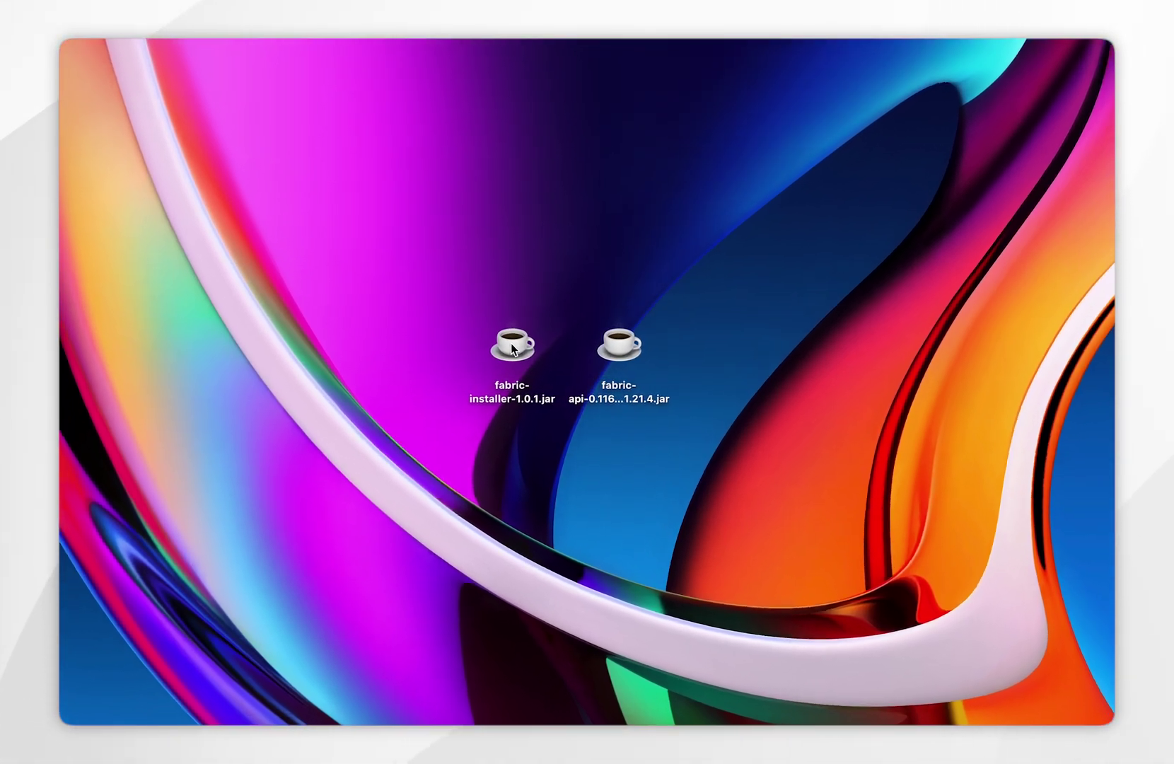
# Step: Try opening fabric-installer-1.0.1.jar twice, dismissing each unverified-app warning
pyautogui.click(522, 348)
pyautogui.doubleClick(506, 343)
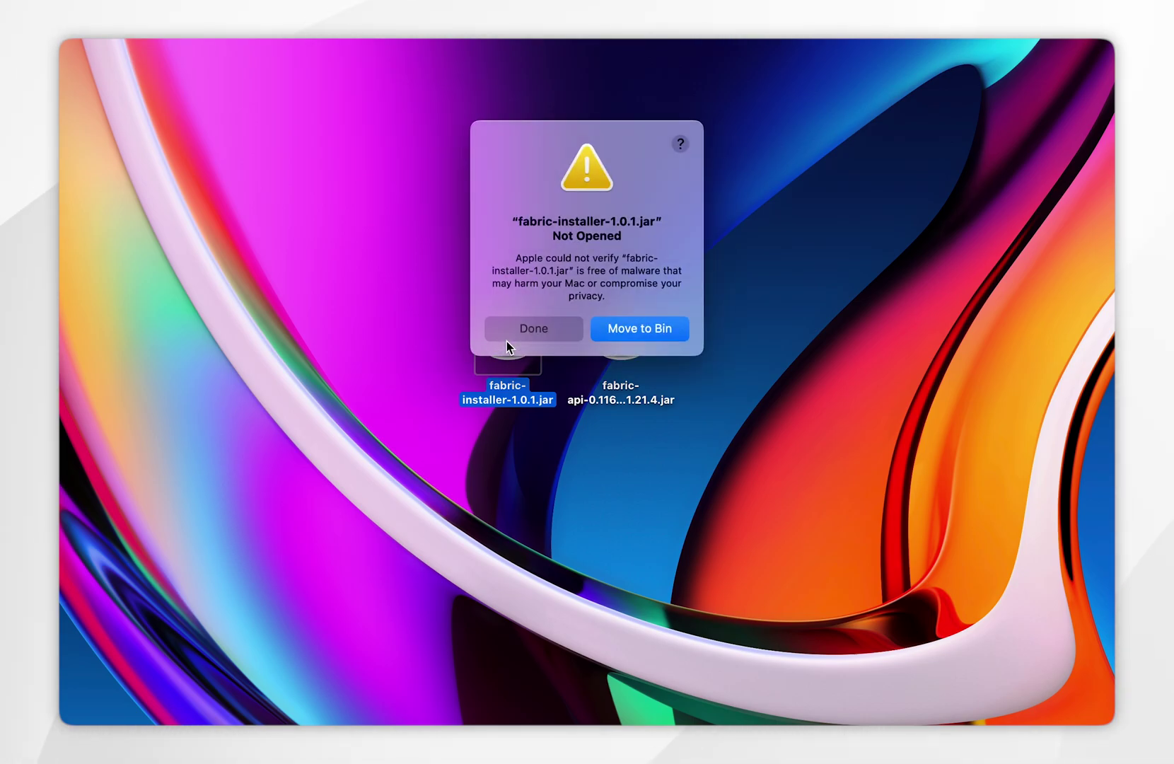
pyautogui.click(524, 335)
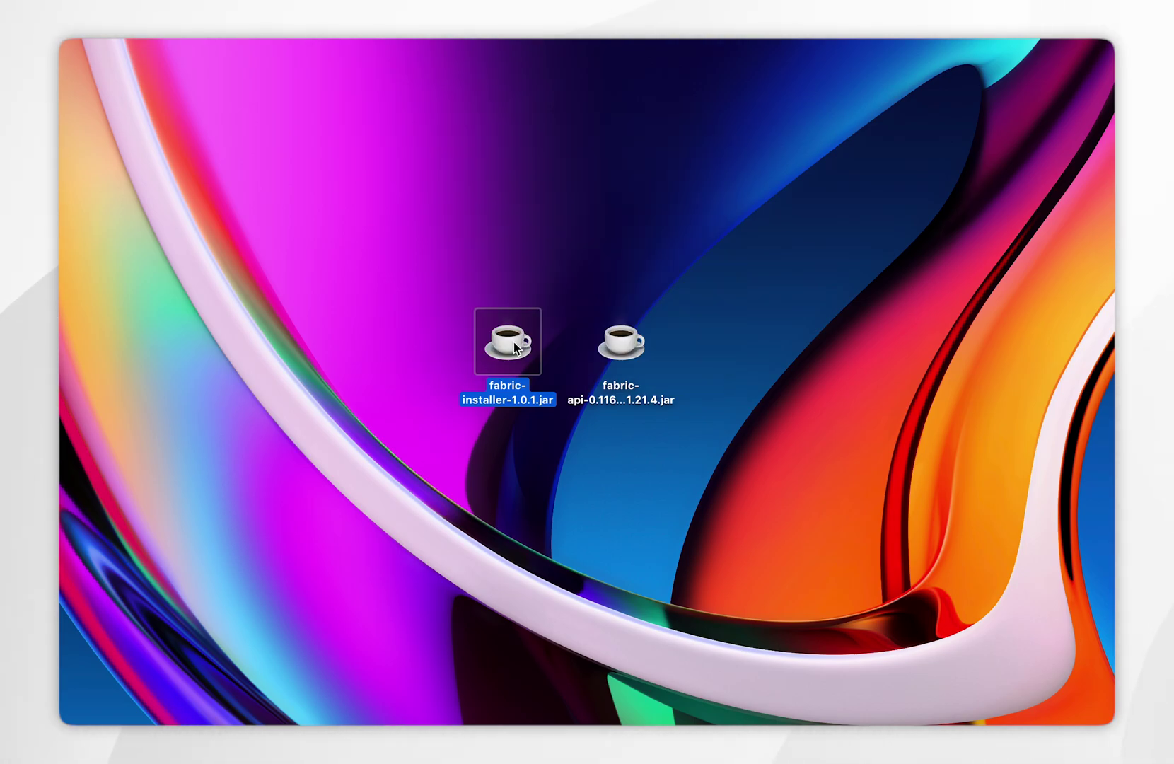
pyautogui.rightClick(515, 347)
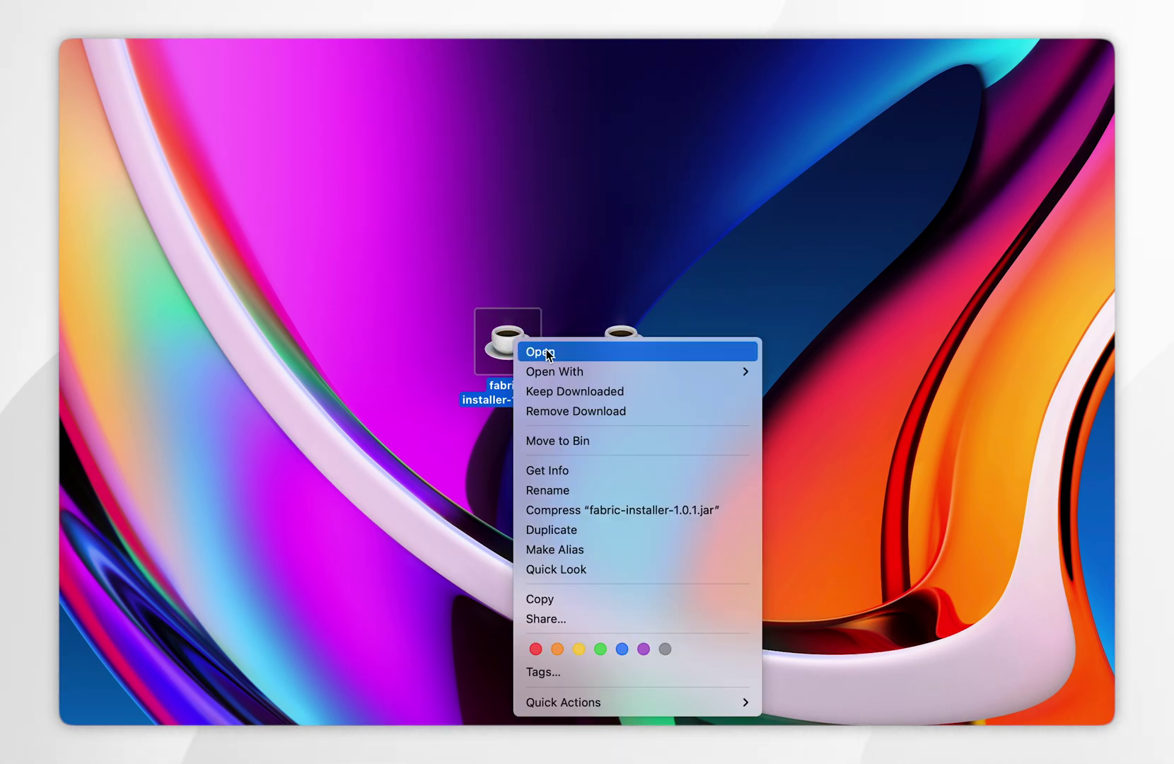
pyautogui.click(547, 352)
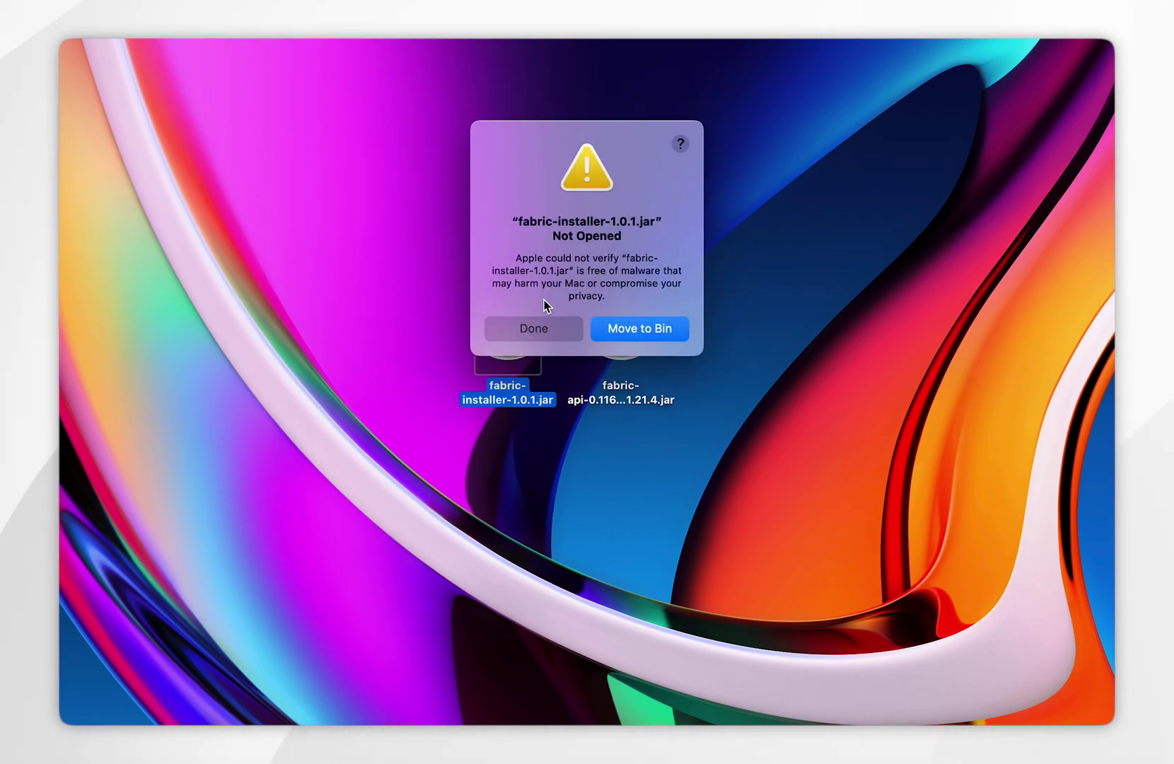
pyautogui.click(533, 327)
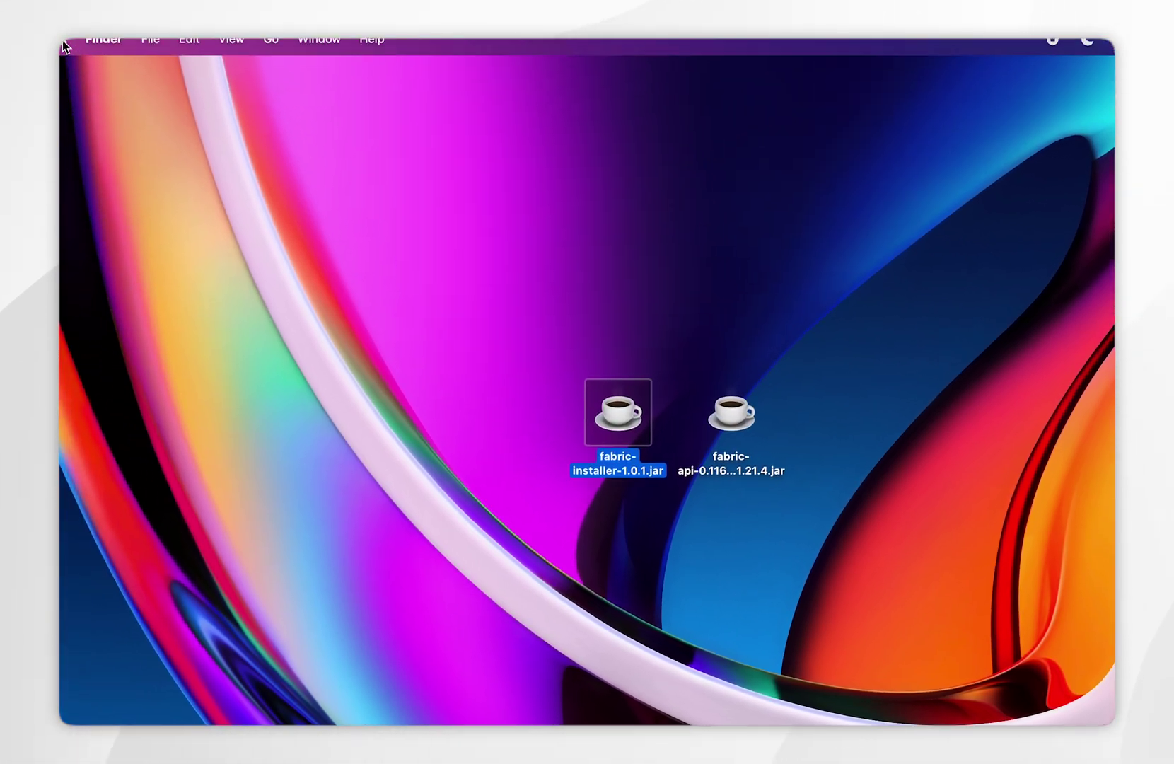
# Step: In System Settings' Privacy & Security, choose Open Anyway for fabric-installer-1.0.1.jar and confirm
pyautogui.click(84, 54)
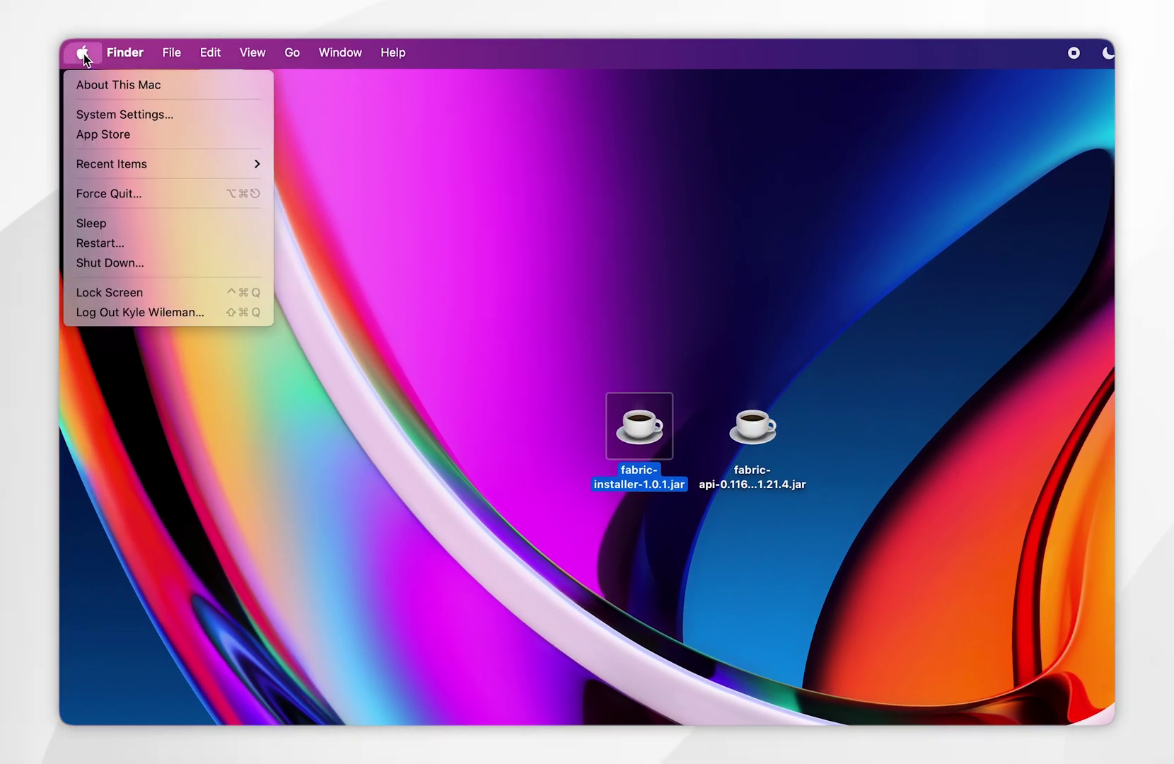
pyautogui.click(100, 117)
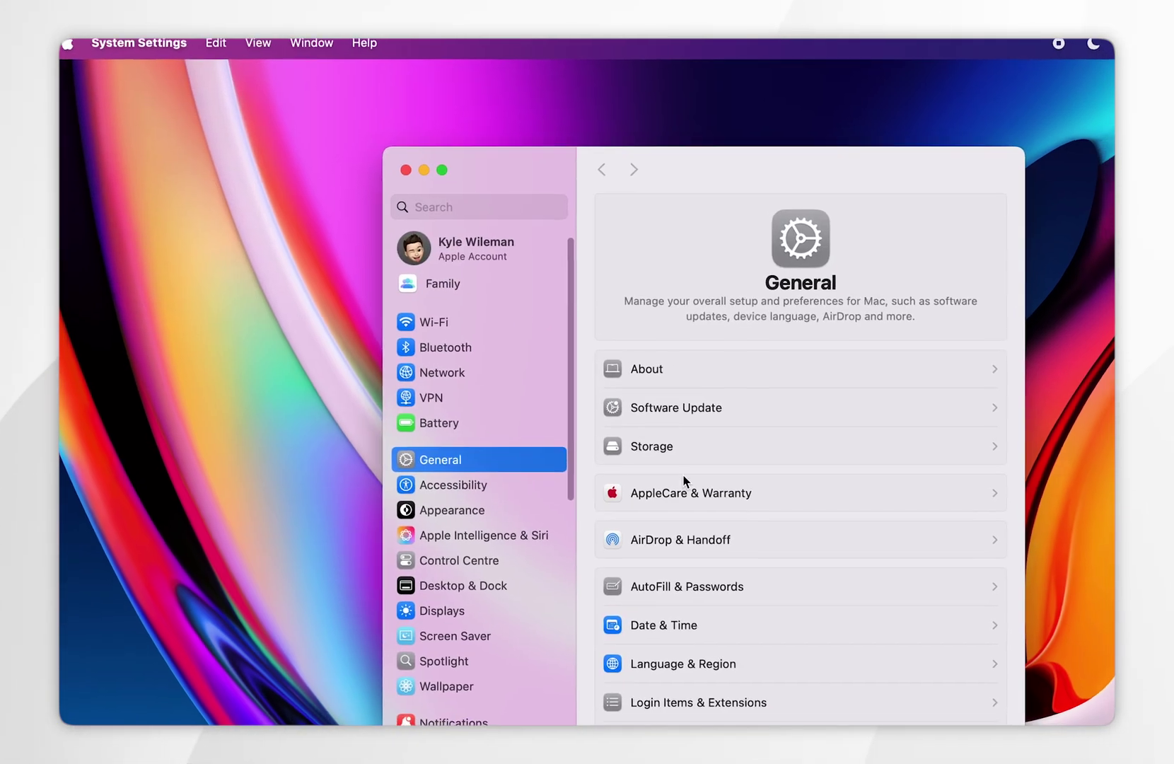
pyautogui.scroll(-10, 388, 445)
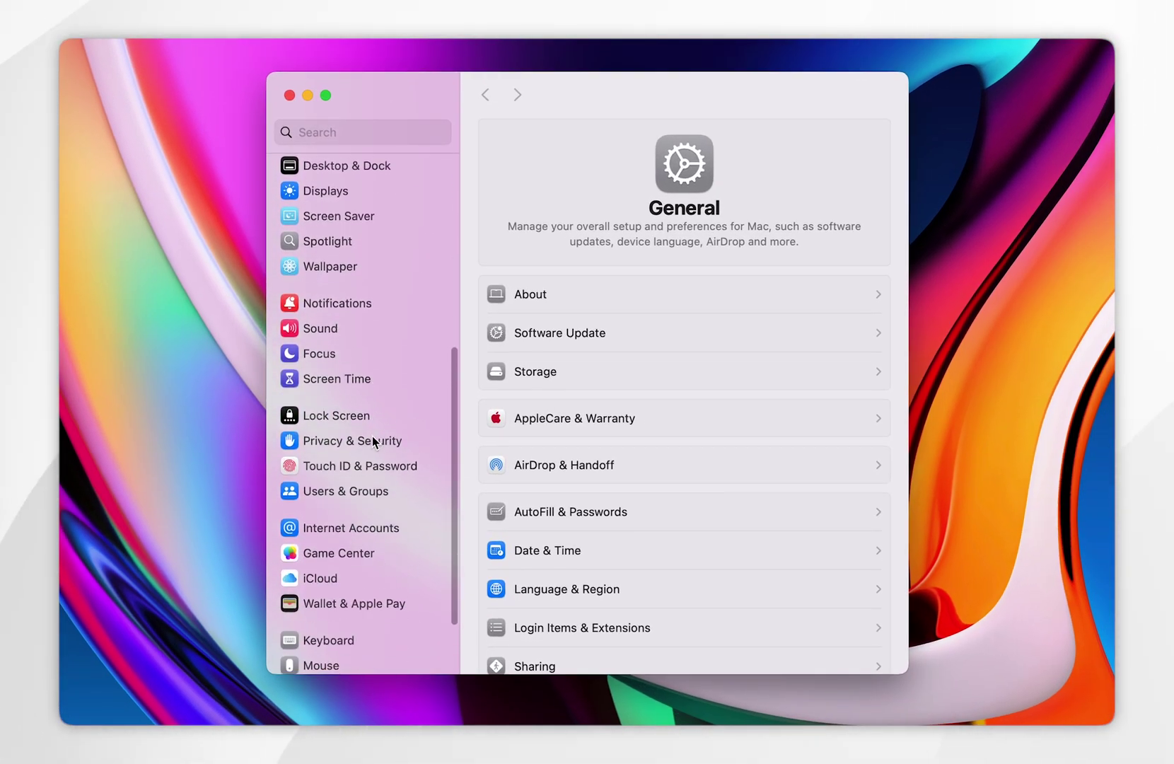
pyautogui.click(341, 425)
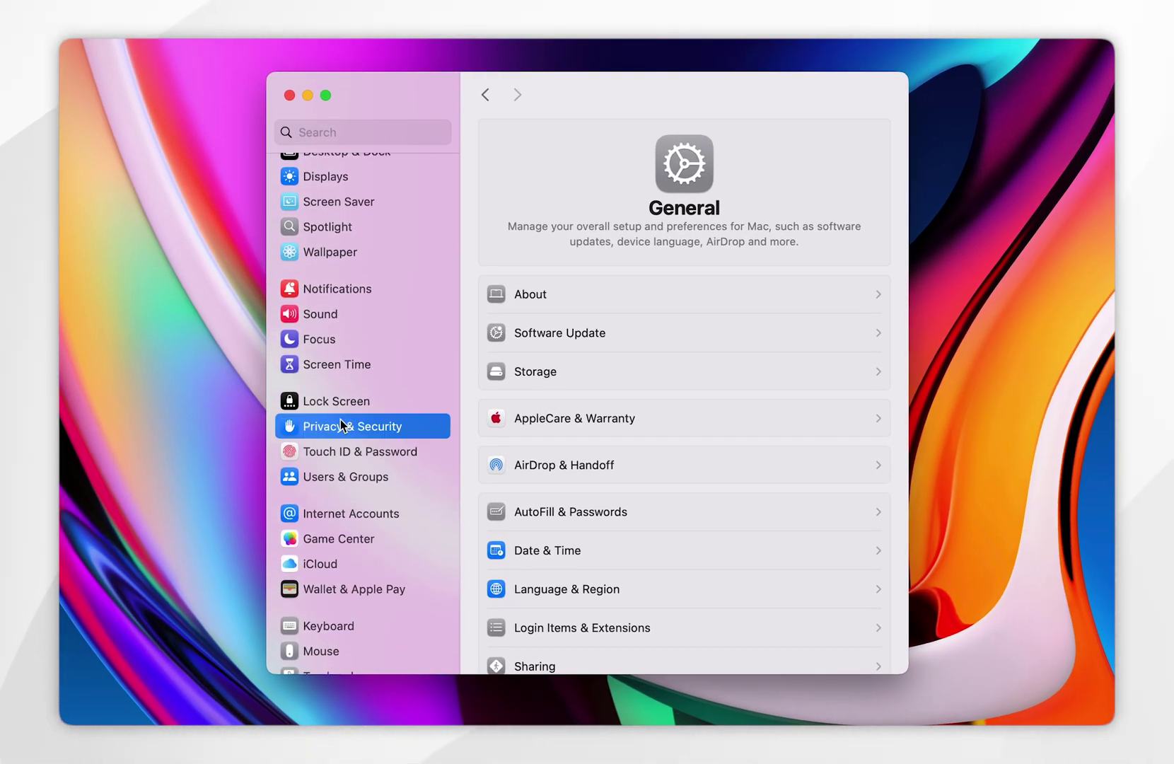
pyautogui.scroll(-15, 711, 404)
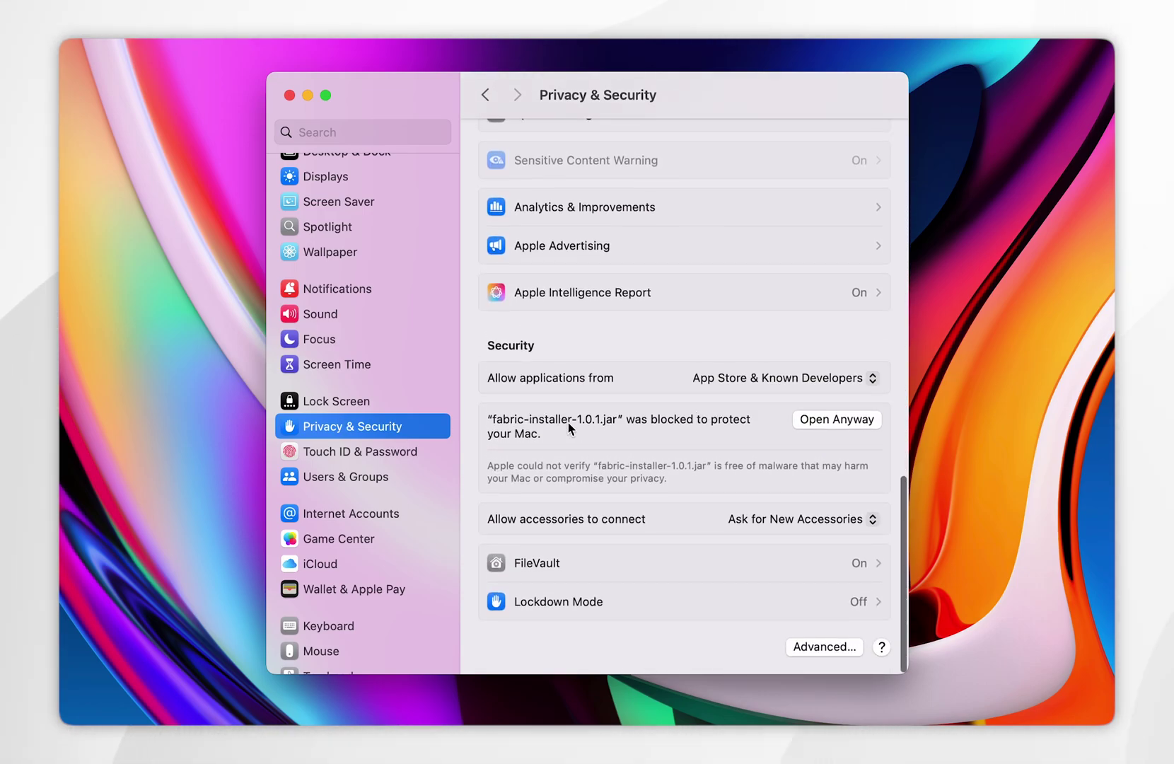
pyautogui.click(832, 424)
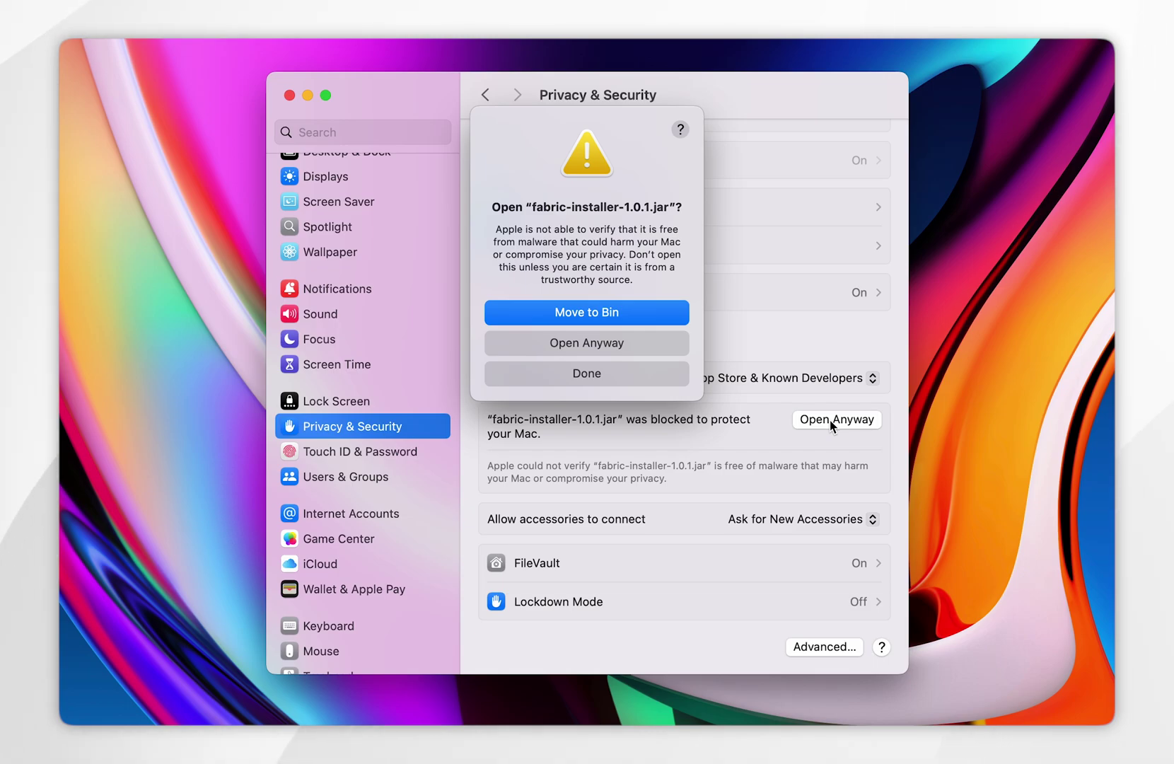
pyautogui.click(562, 344)
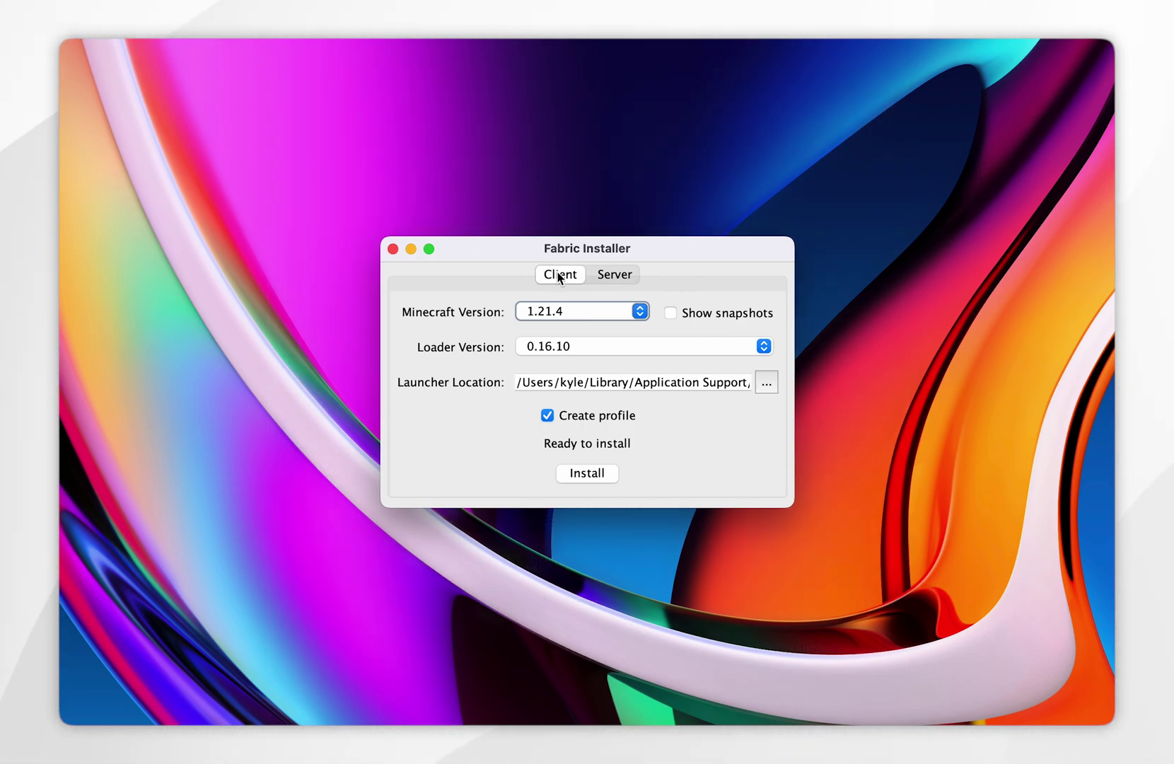
# Step: Install Fabric Loader 0.16.10 for Minecraft 1.21.4 and acknowledge the success message
pyautogui.click(641, 310)
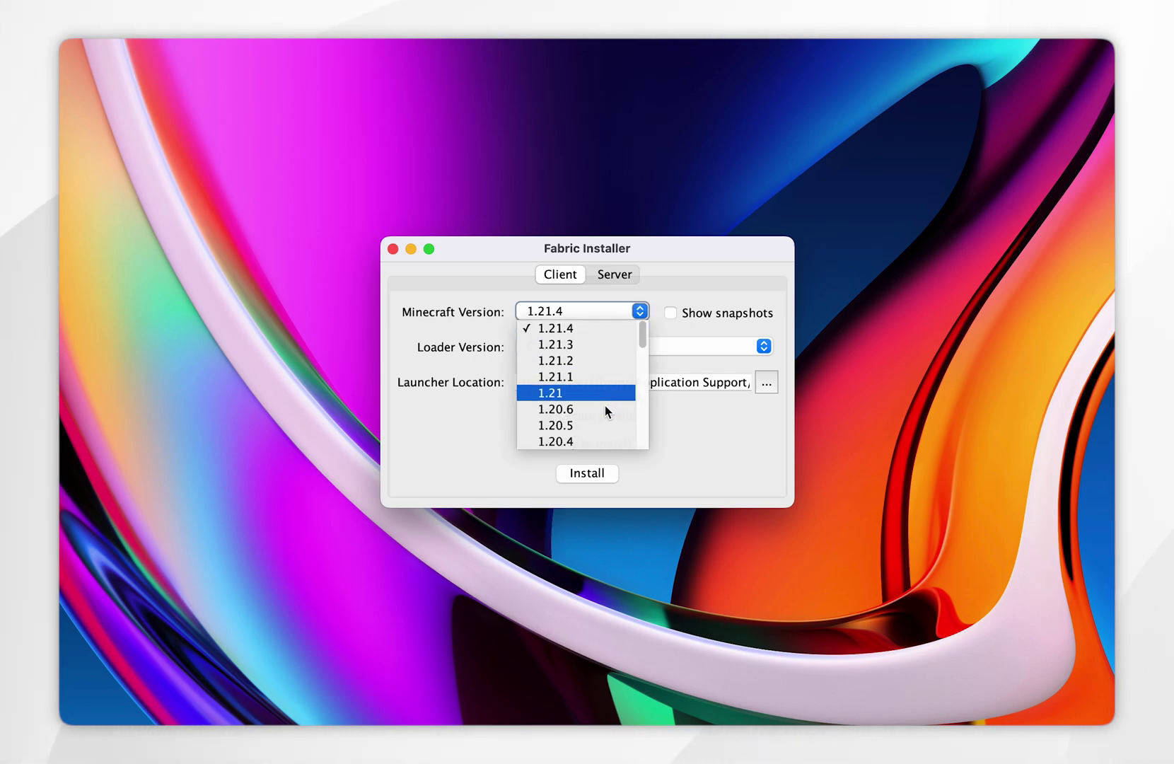
pyautogui.click(557, 326)
pyautogui.click(575, 346)
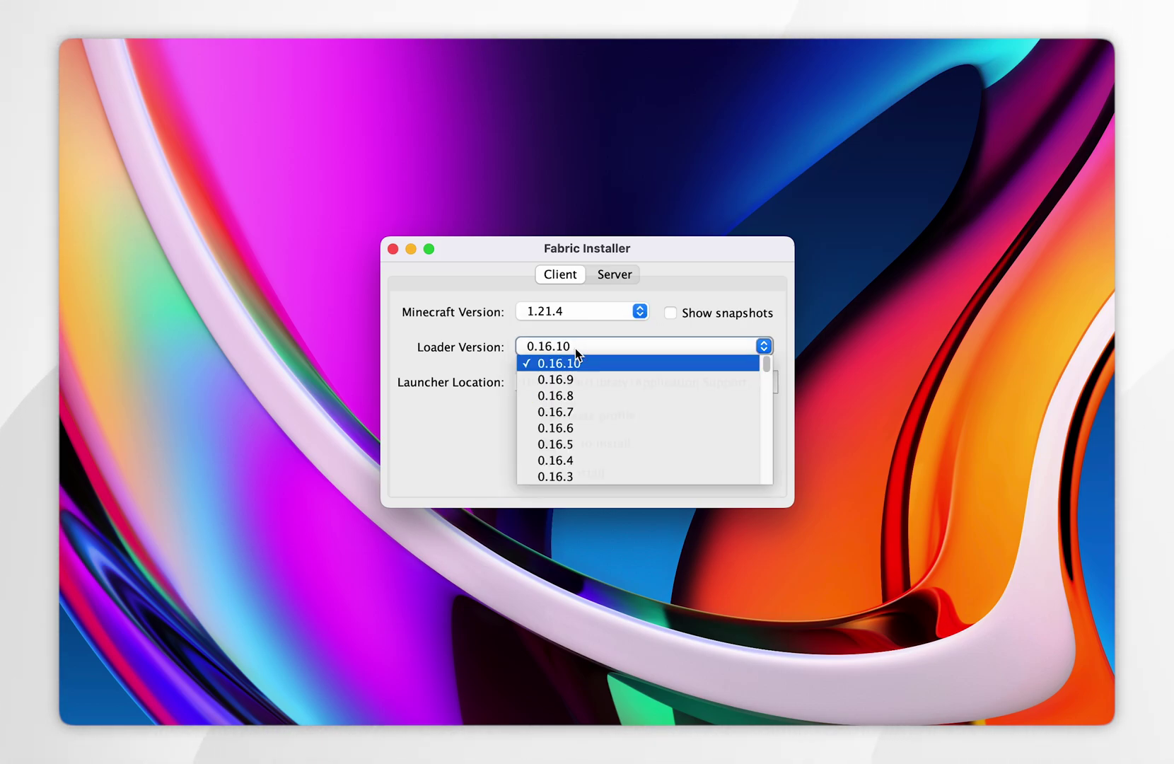
pyautogui.click(566, 364)
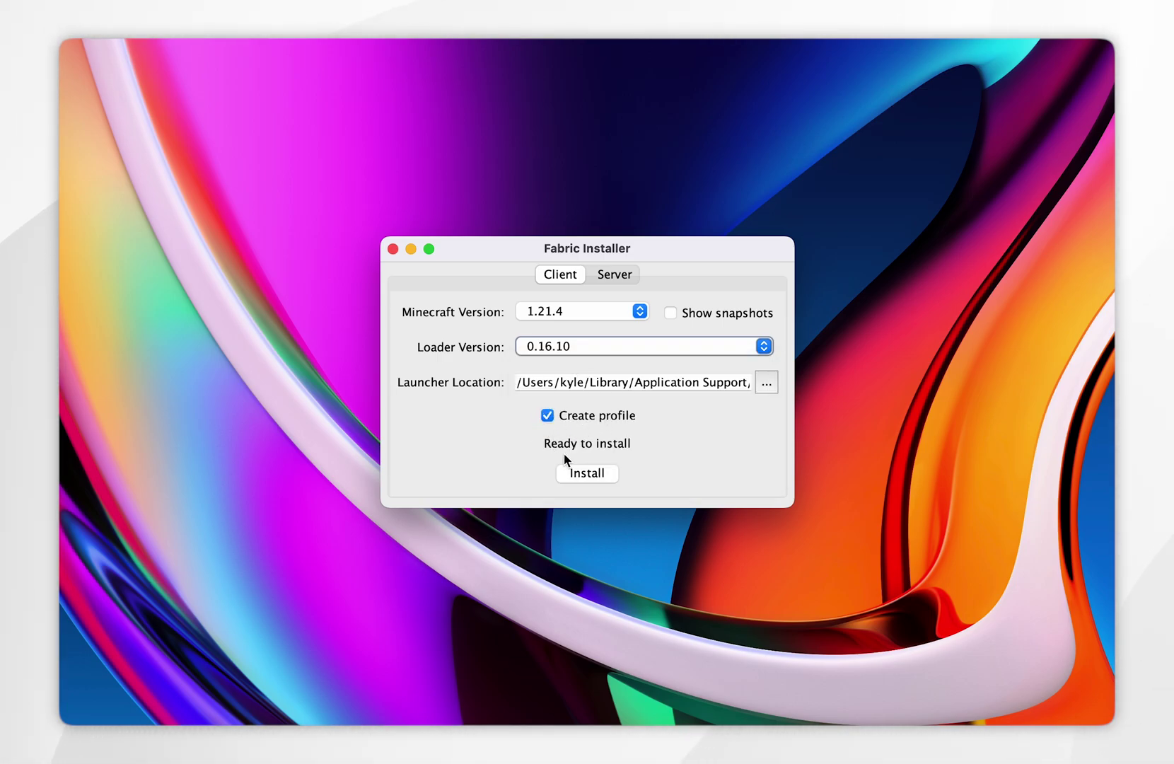
pyautogui.click(592, 477)
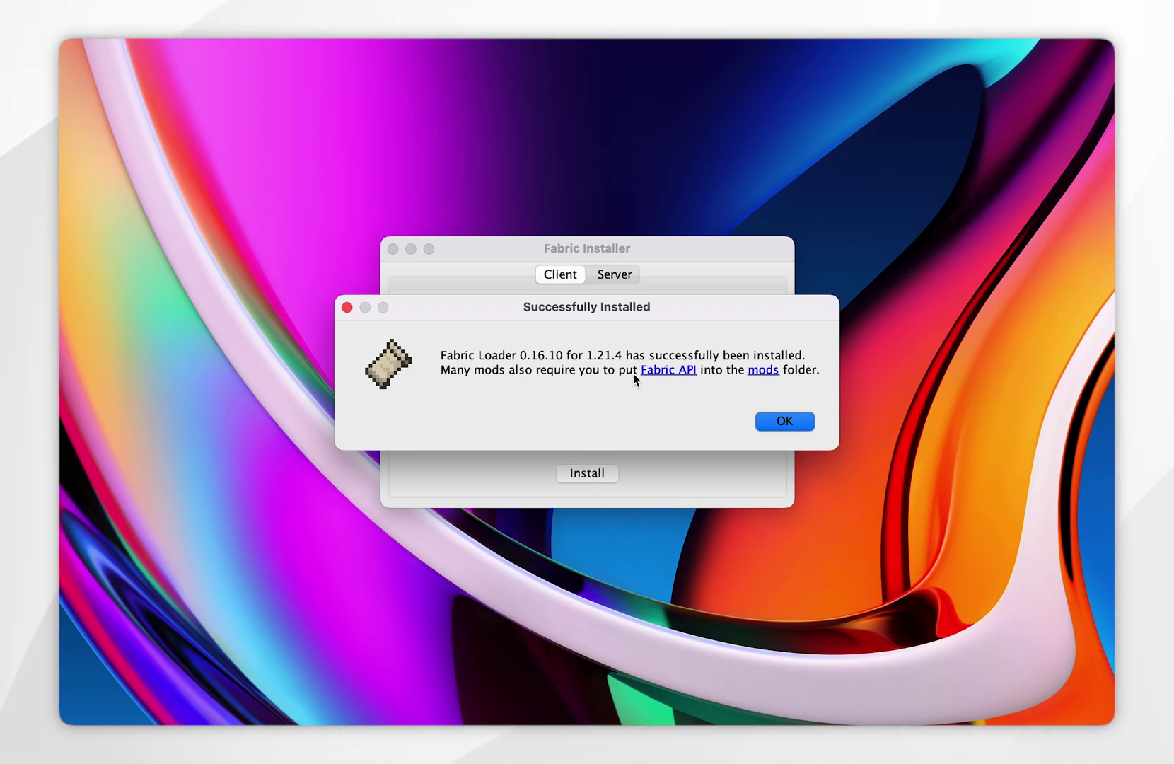
pyautogui.click(782, 423)
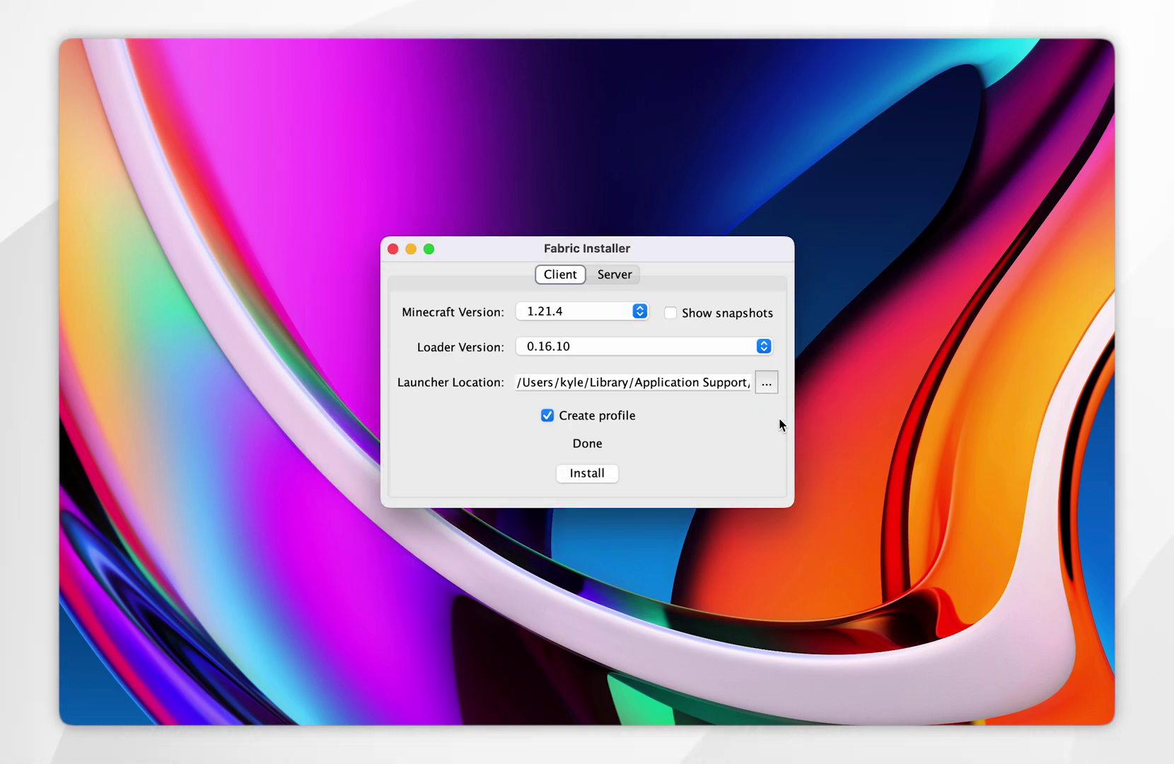
# Step: Close the Fabric Installer and select the installer and Fabric API jars on the desktop
pyautogui.click(392, 248)
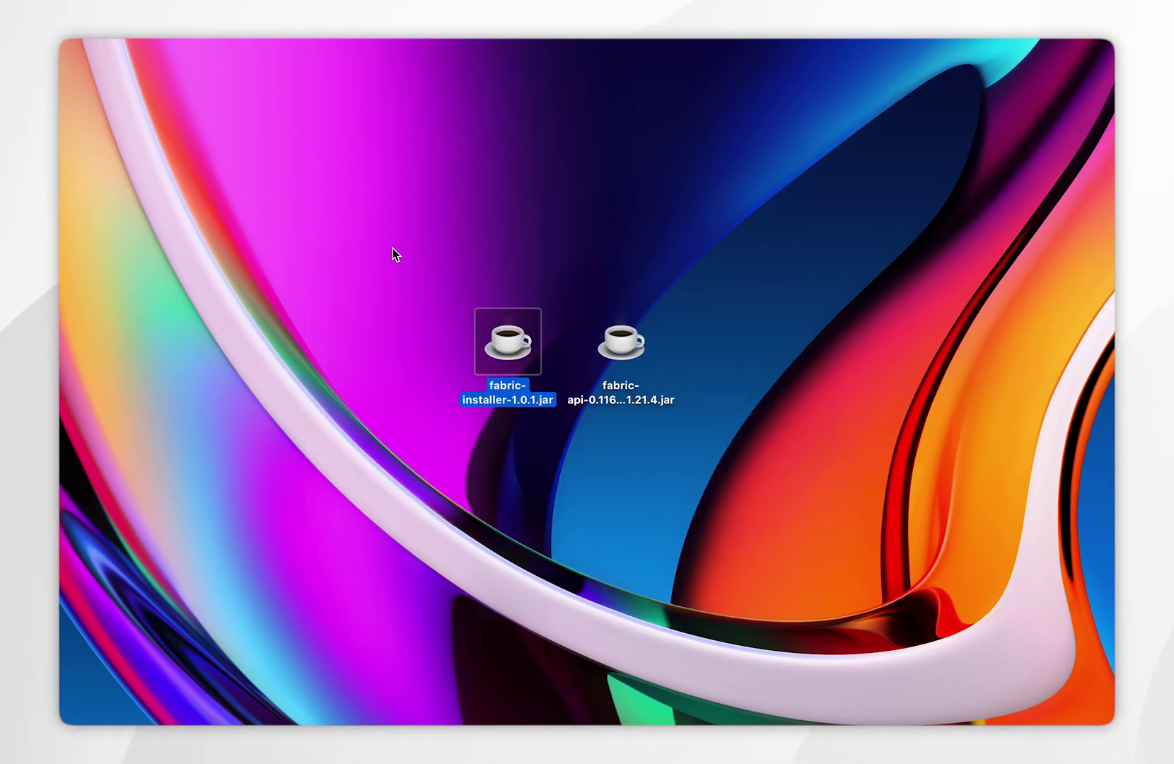
pyautogui.moveTo(539, 215); pyautogui.dragTo(479, 475)
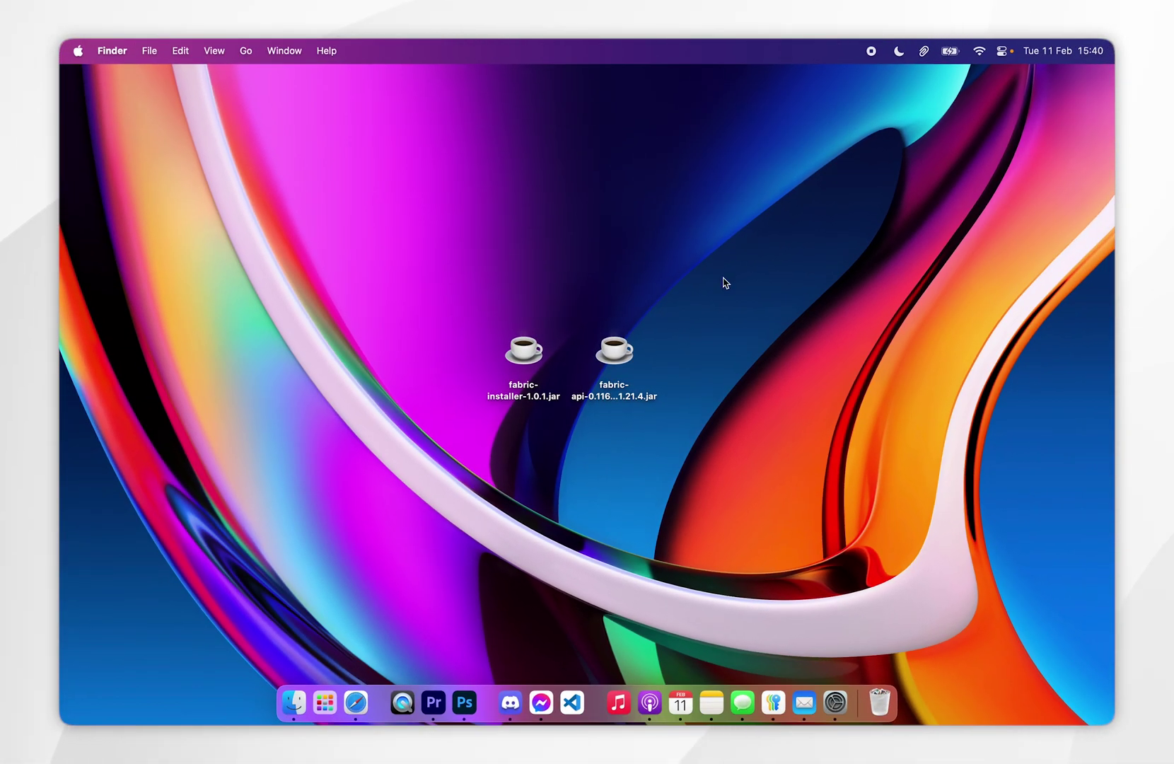
pyautogui.moveTo(734, 271); pyautogui.dragTo(606, 450)
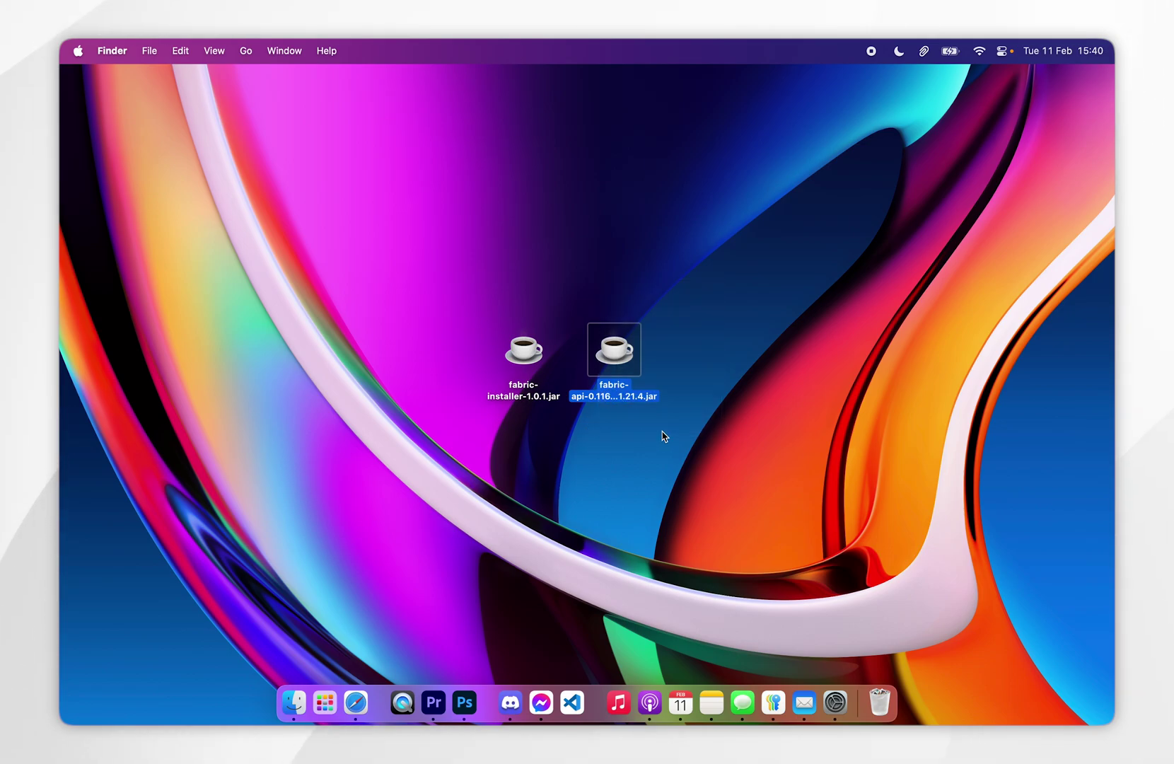
pyautogui.click(698, 408)
# Step: Show the Minecraft Launcher's Installations list, including the new fabric-loader-1.21.4 profile
pyautogui.click(835, 703)
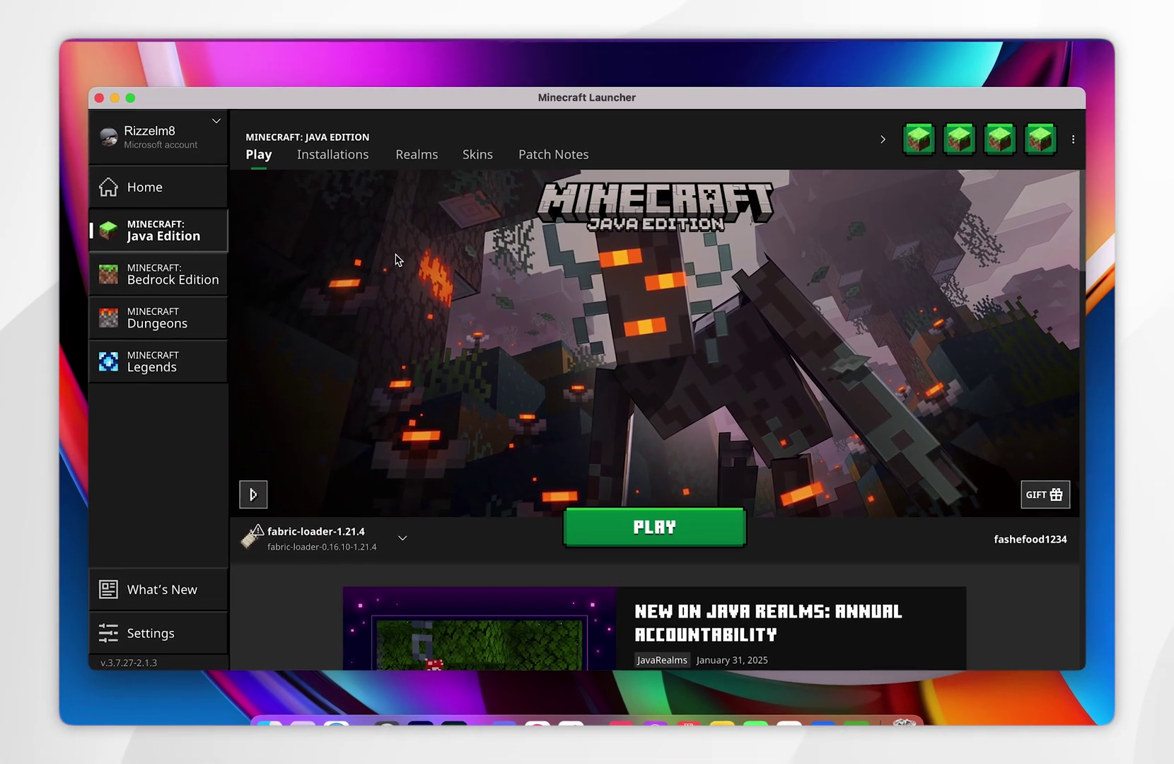
pyautogui.click(337, 159)
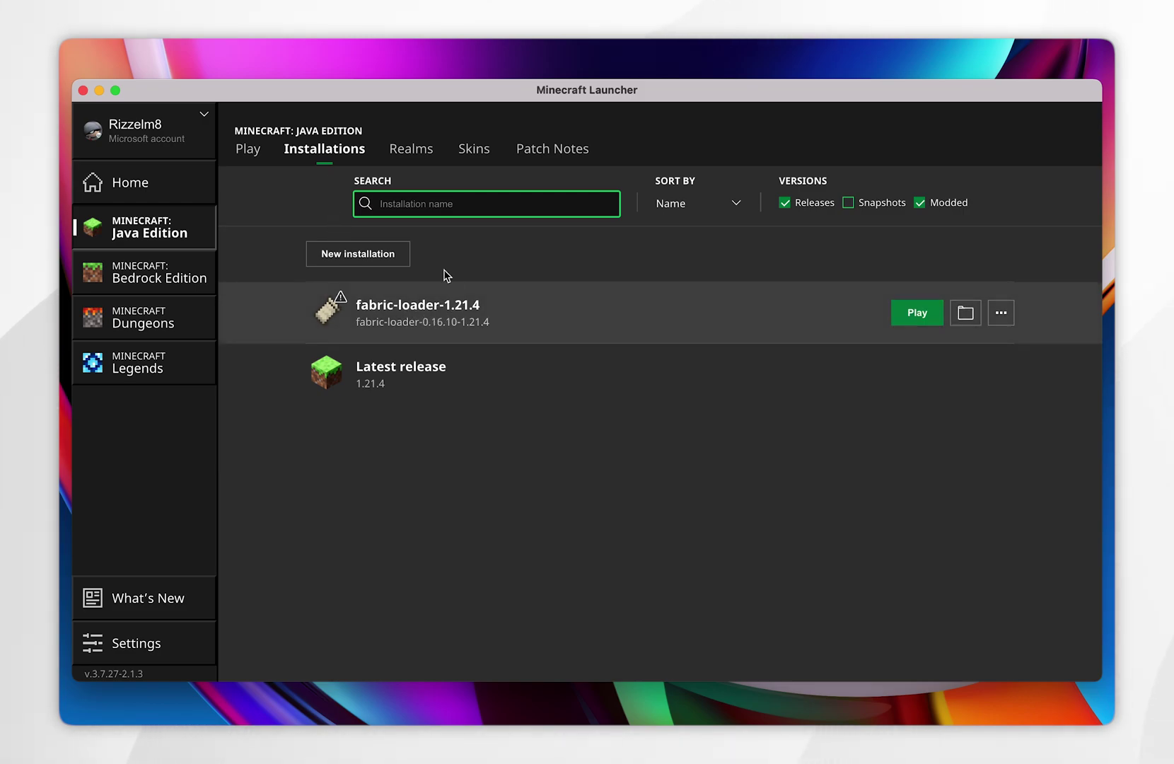
pyautogui.moveTo(522, 325)
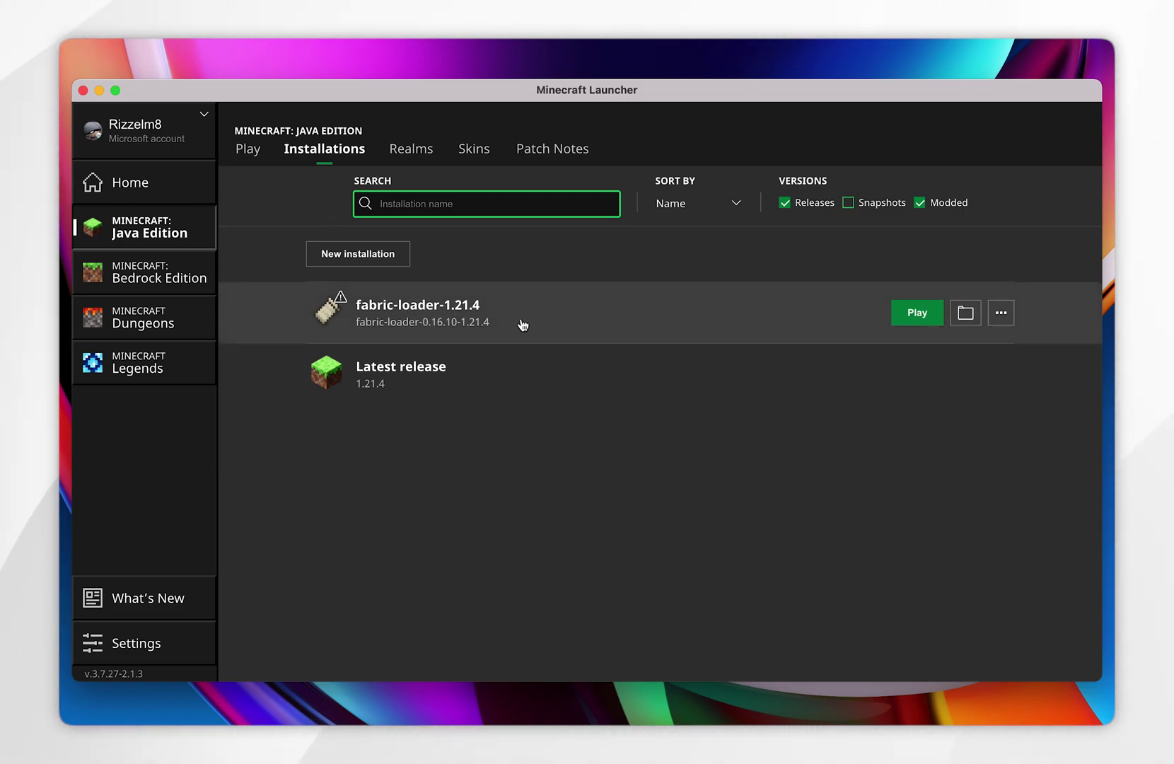
# Step: Open the Fabric profile's minecraft game folder and create a new folder named mods
pyautogui.click(963, 313)
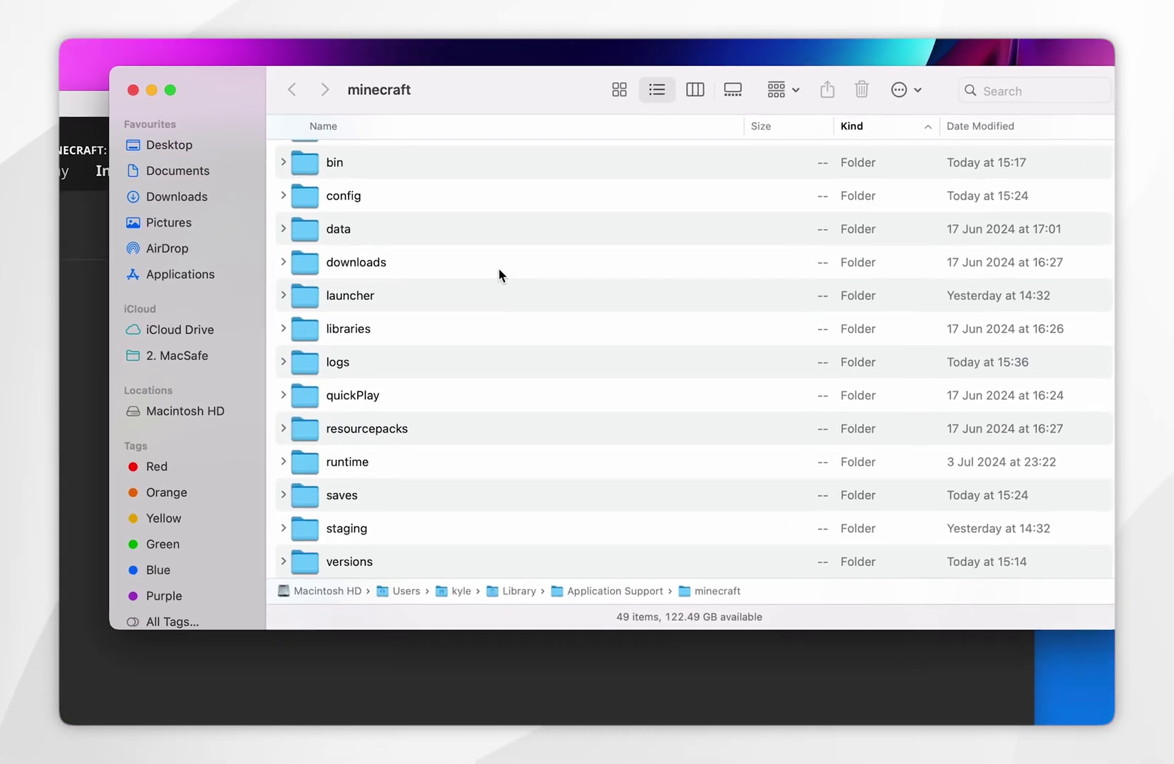
pyautogui.scroll(1, 636, 241)
pyautogui.scroll(-5, 406, 366)
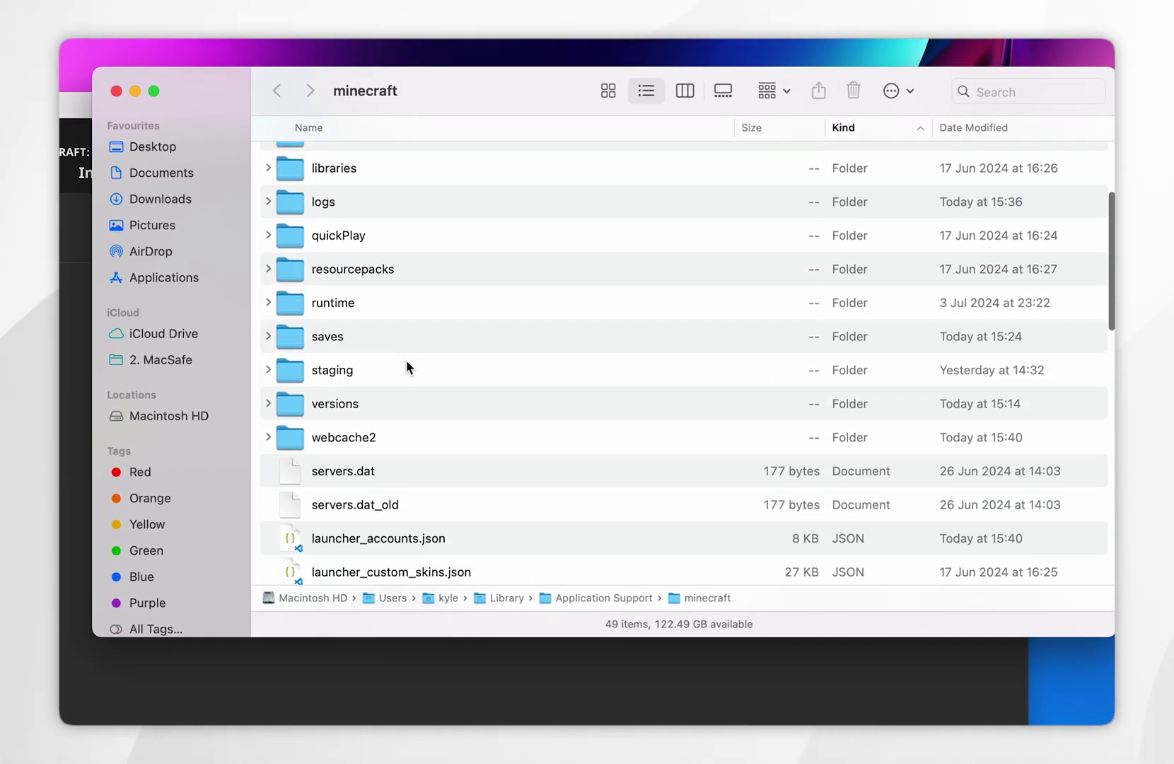
pyautogui.scroll(5, 407, 366)
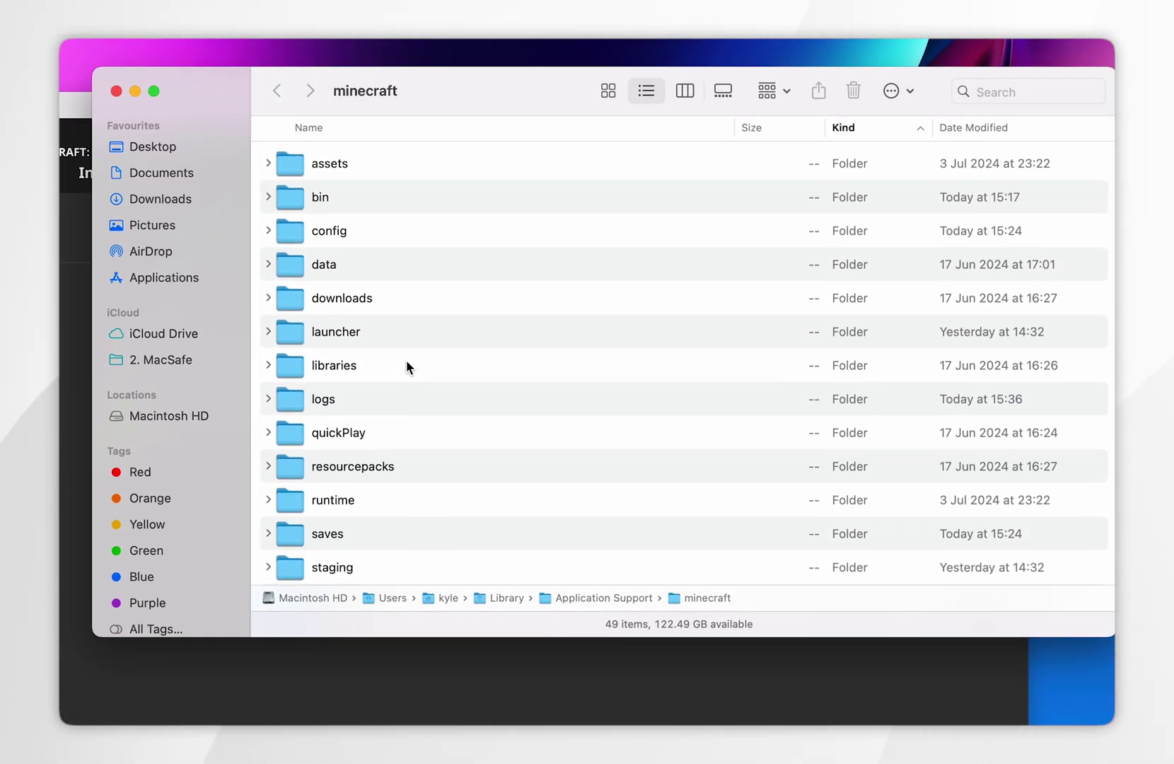
pyautogui.click(898, 92)
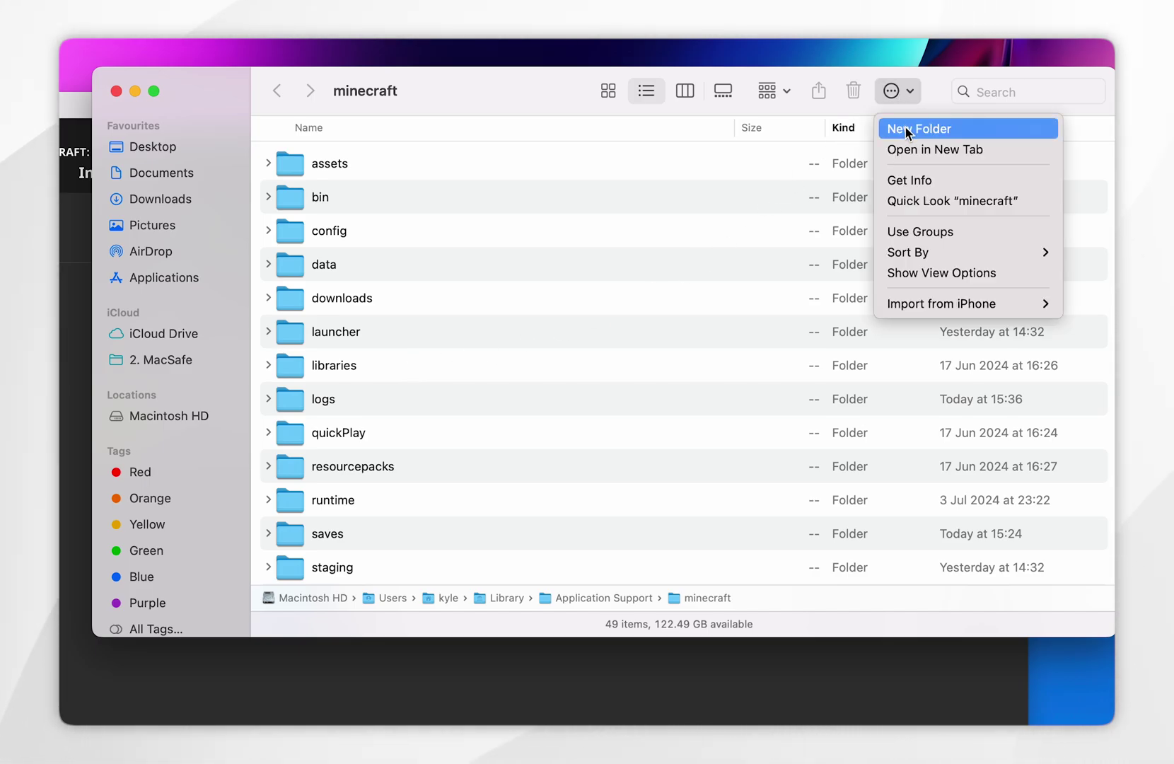
pyautogui.click(893, 127)
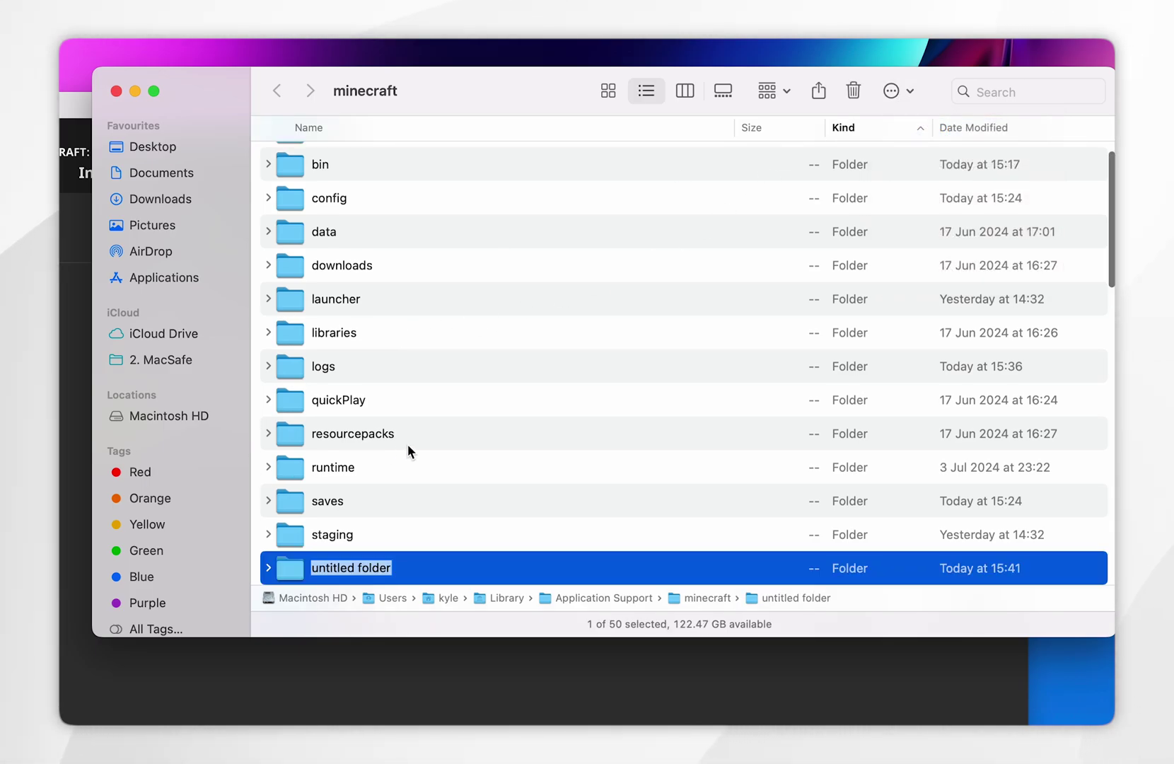
pyautogui.write('mods')
pyautogui.press('Return')
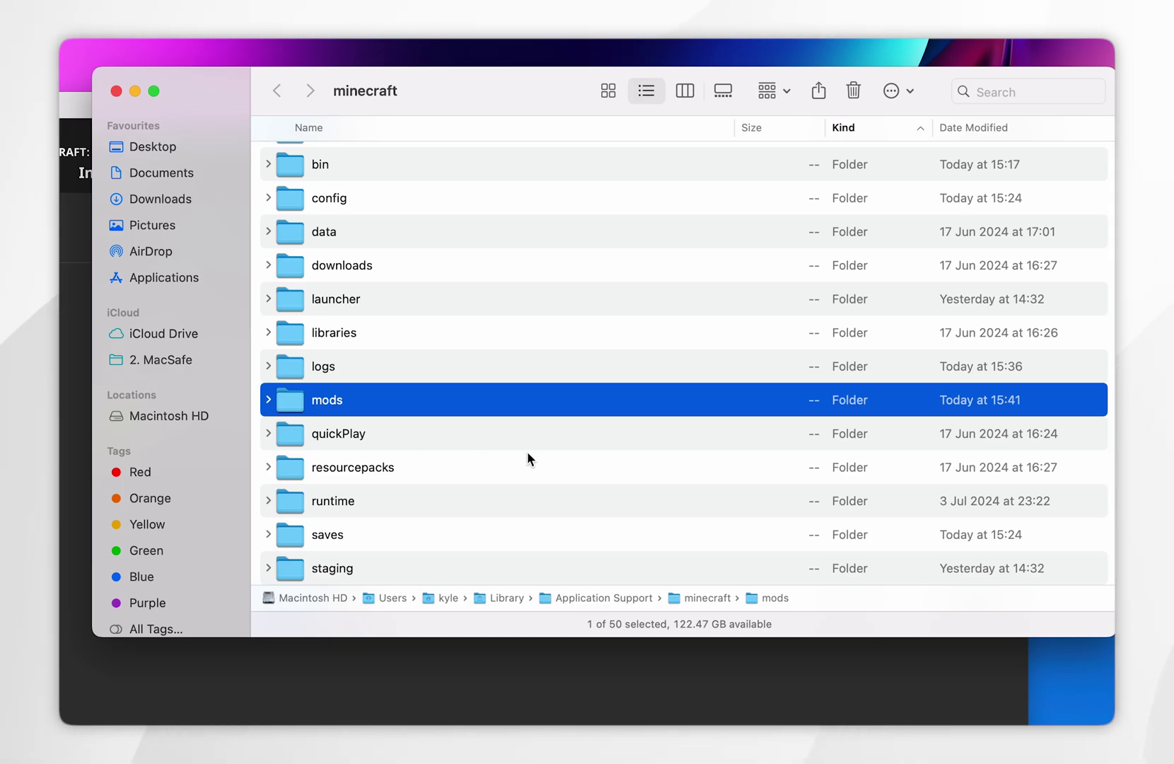
# Step: Move fabric-api-0.116.0+1.21.4.jar from the desktop into the mods folder
pyautogui.doubleClick(362, 407)
pyautogui.press('F11')
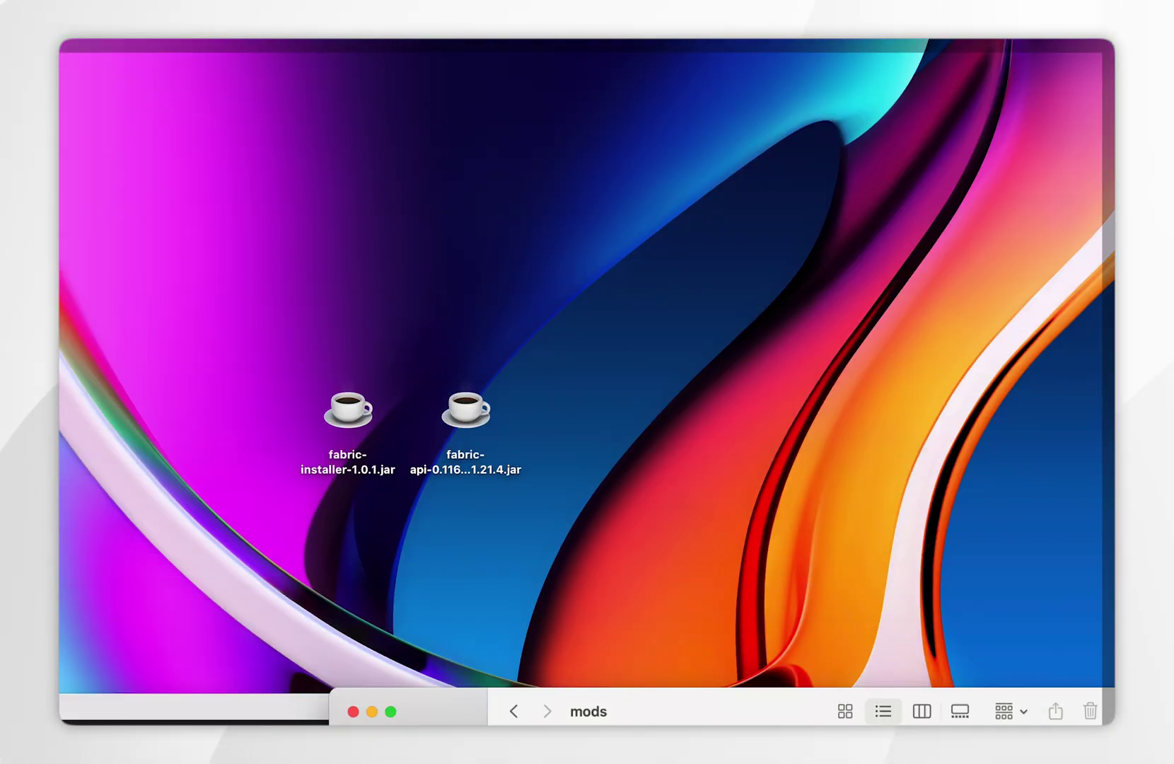
pyautogui.moveTo(466, 410); pyautogui.dragTo(456, 293)
pyautogui.press('F11')
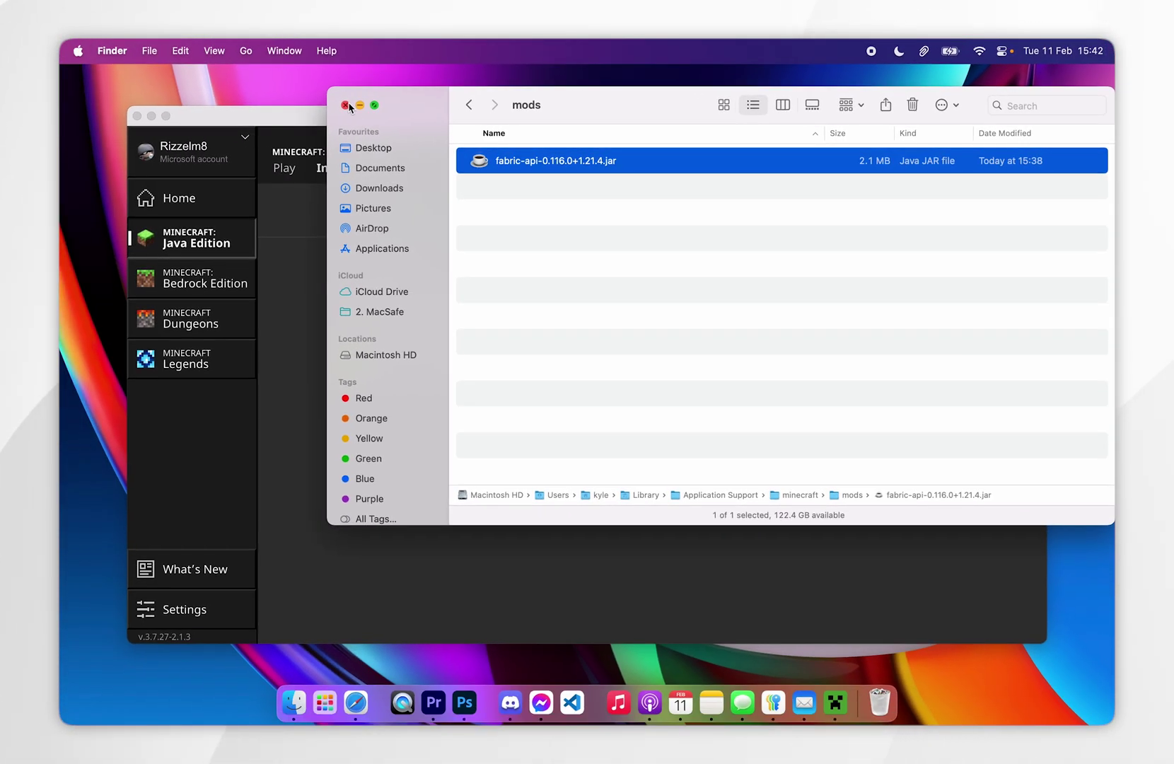
# Step: Close the mods folder, hide the launcher, and open Sodium from Modrinth's Discover mods listing in Safari
pyautogui.click(346, 106)
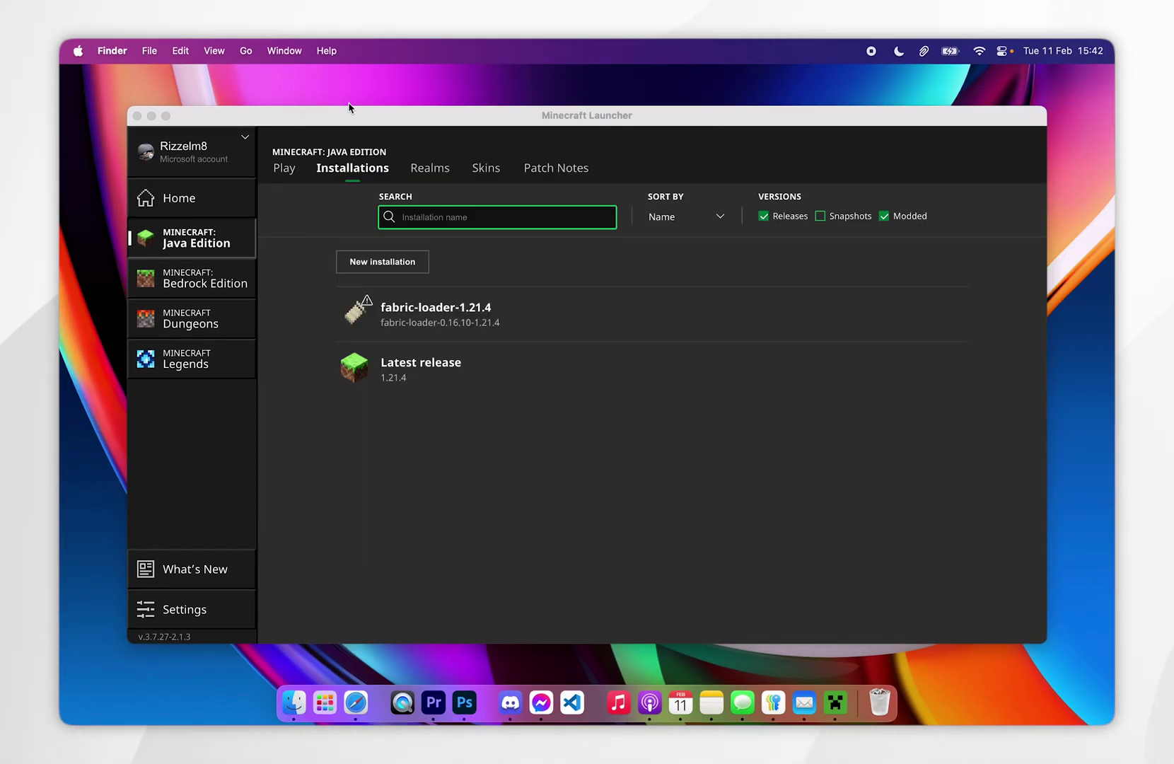
pyautogui.click(136, 115)
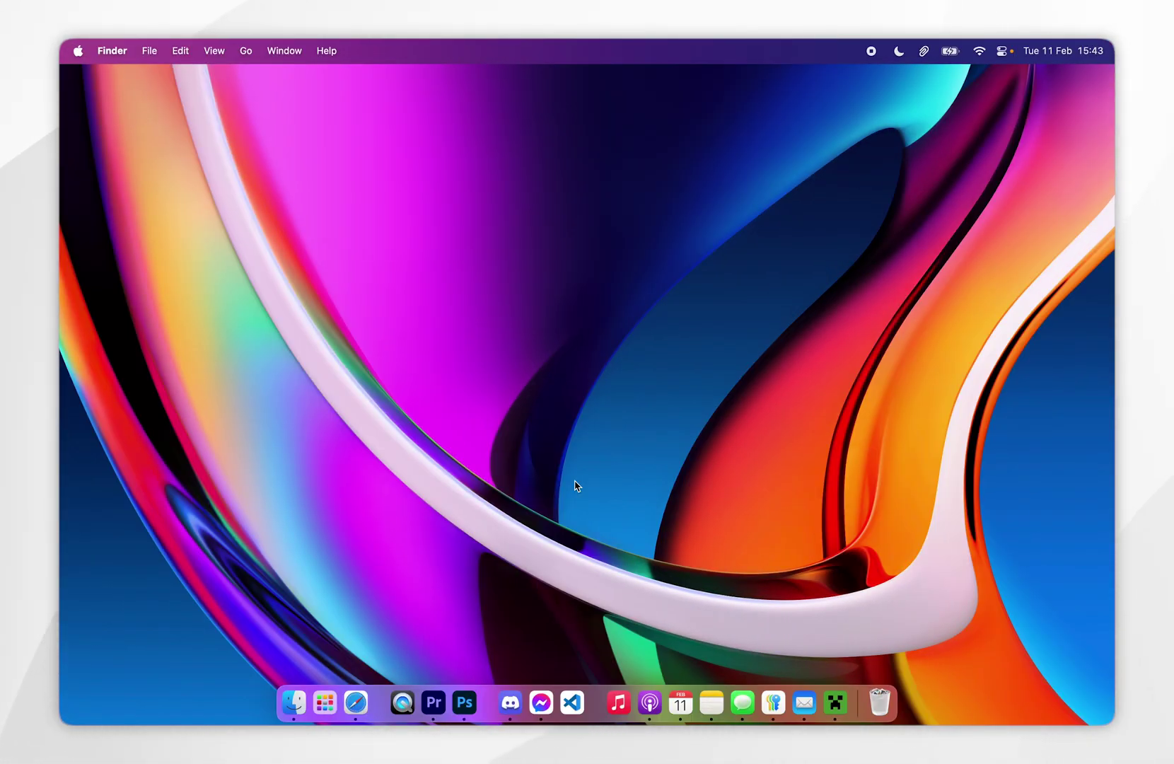
pyautogui.click(356, 700)
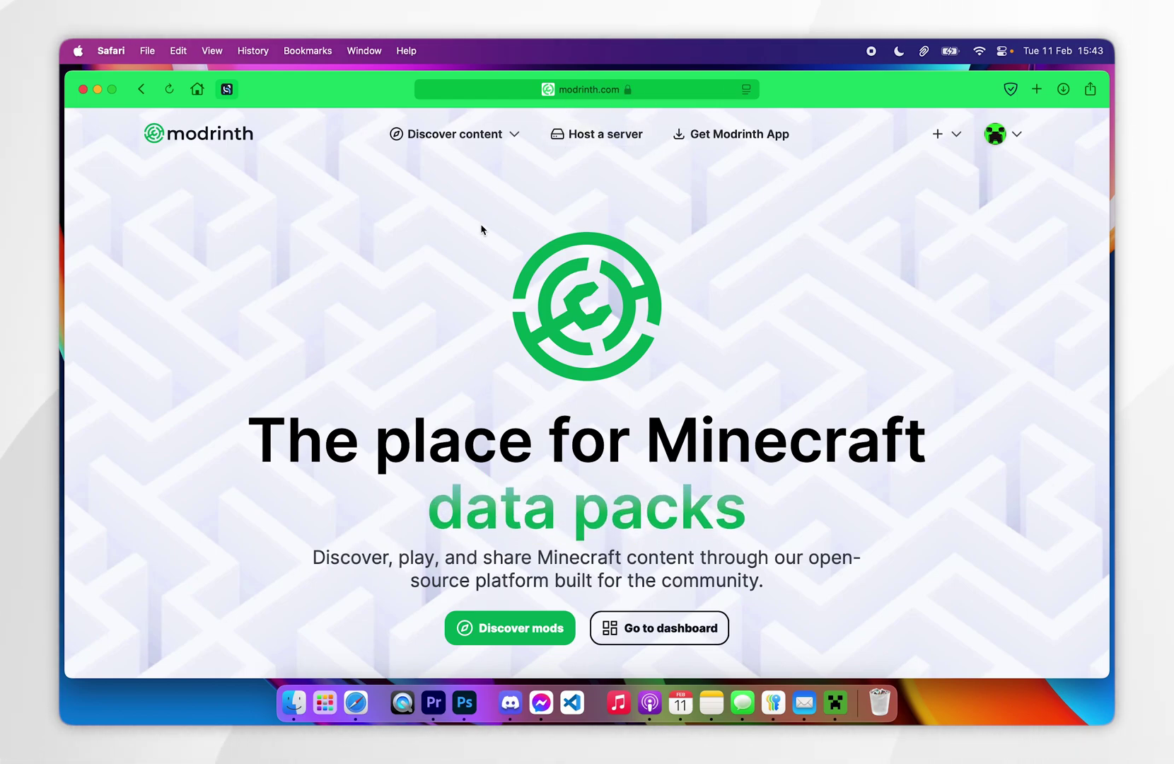
pyautogui.click(503, 623)
pyautogui.scroll(-5, 1065, 343)
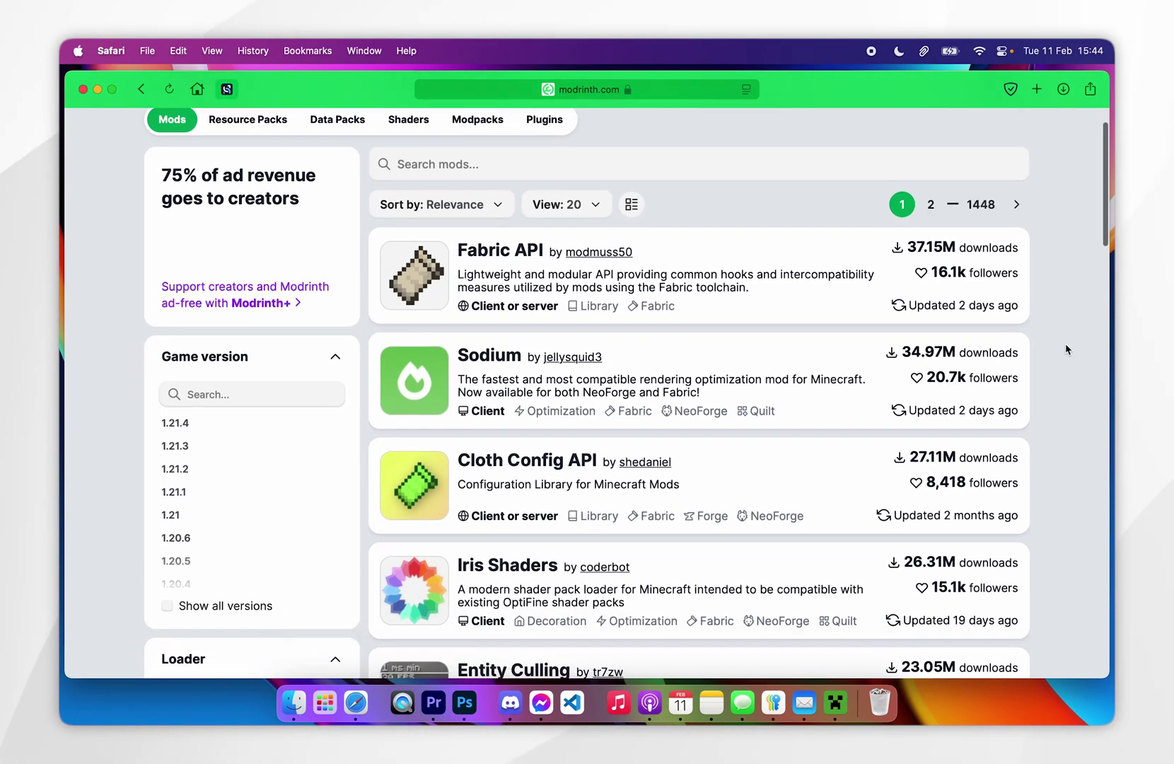
pyautogui.scroll(5, 1065, 343)
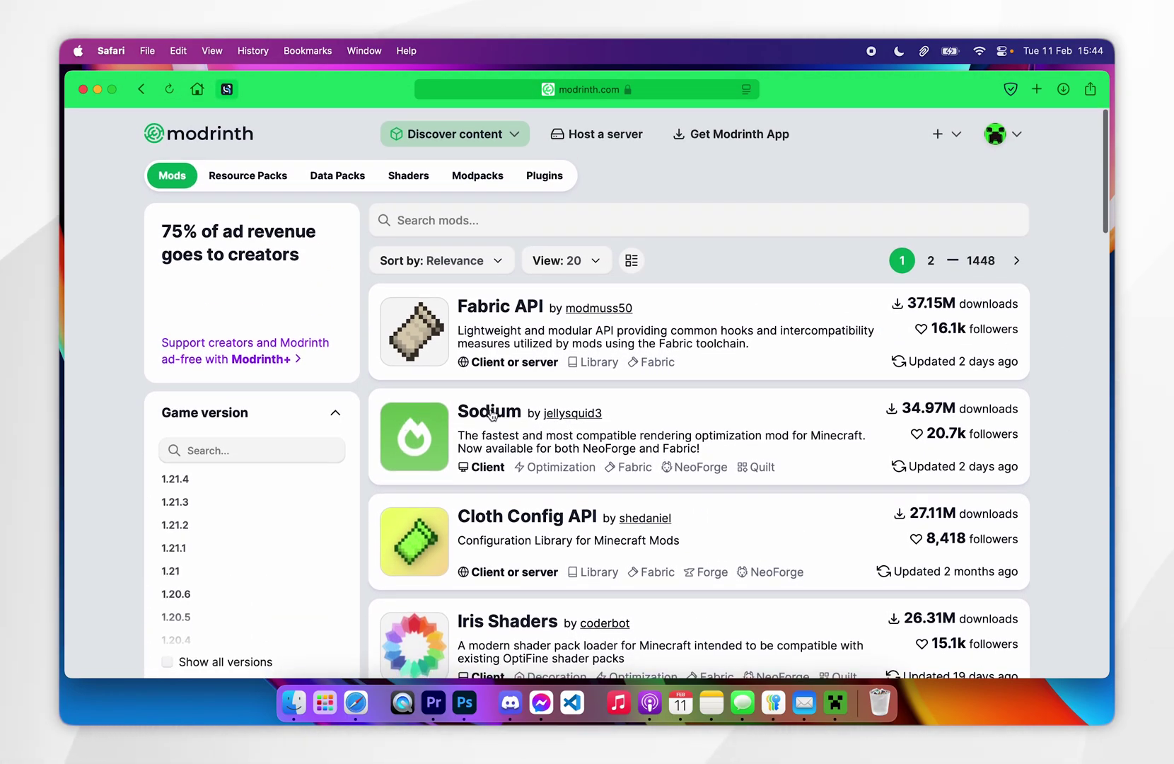
pyautogui.click(491, 413)
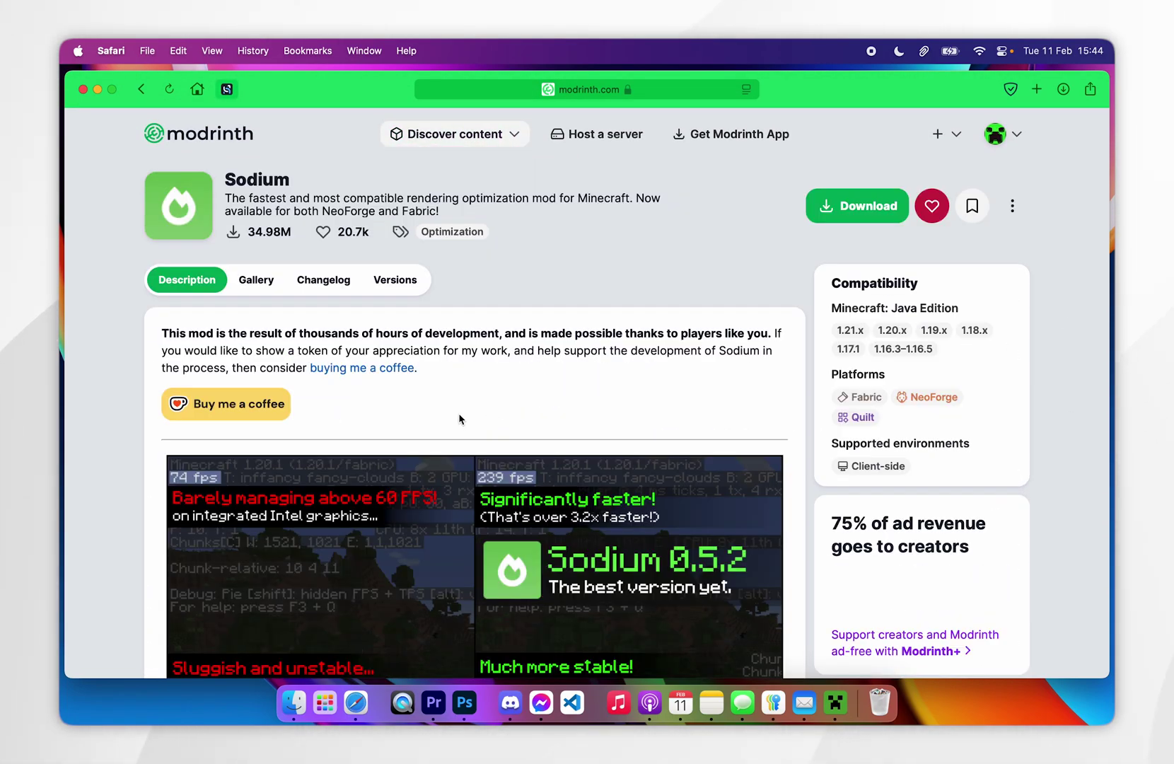
# Step: Download the mc1.21.4-0.6.7-fabric Sodium version and save sodium-fabric-0.6.7+mc1.21.4.jar to the Desktop
pyautogui.click(394, 283)
pyautogui.scroll(-5, 534, 442)
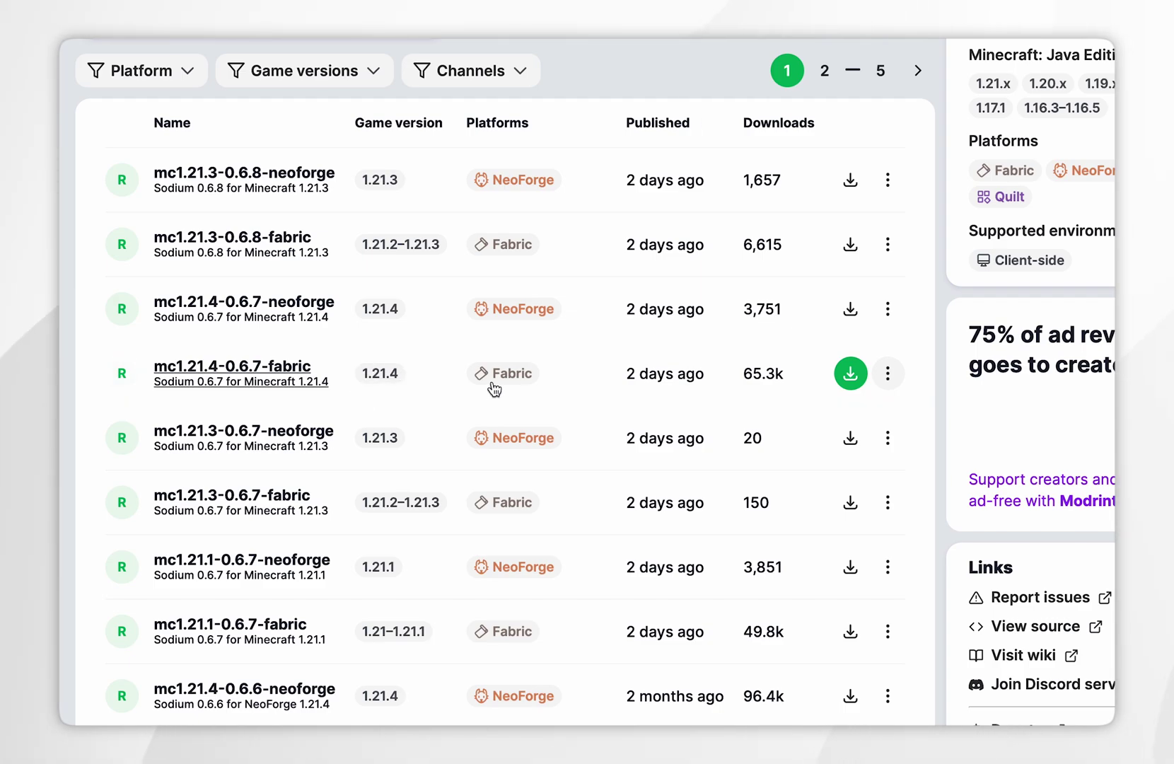
pyautogui.click(240, 376)
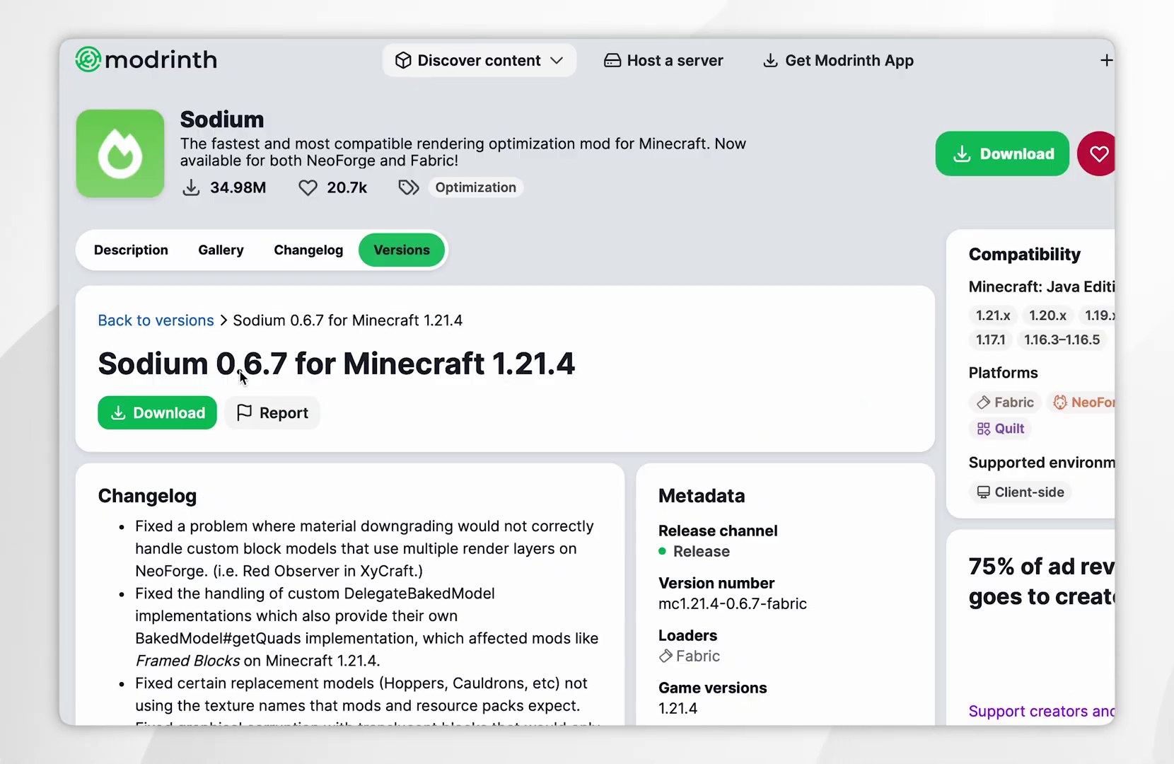
pyautogui.click(150, 412)
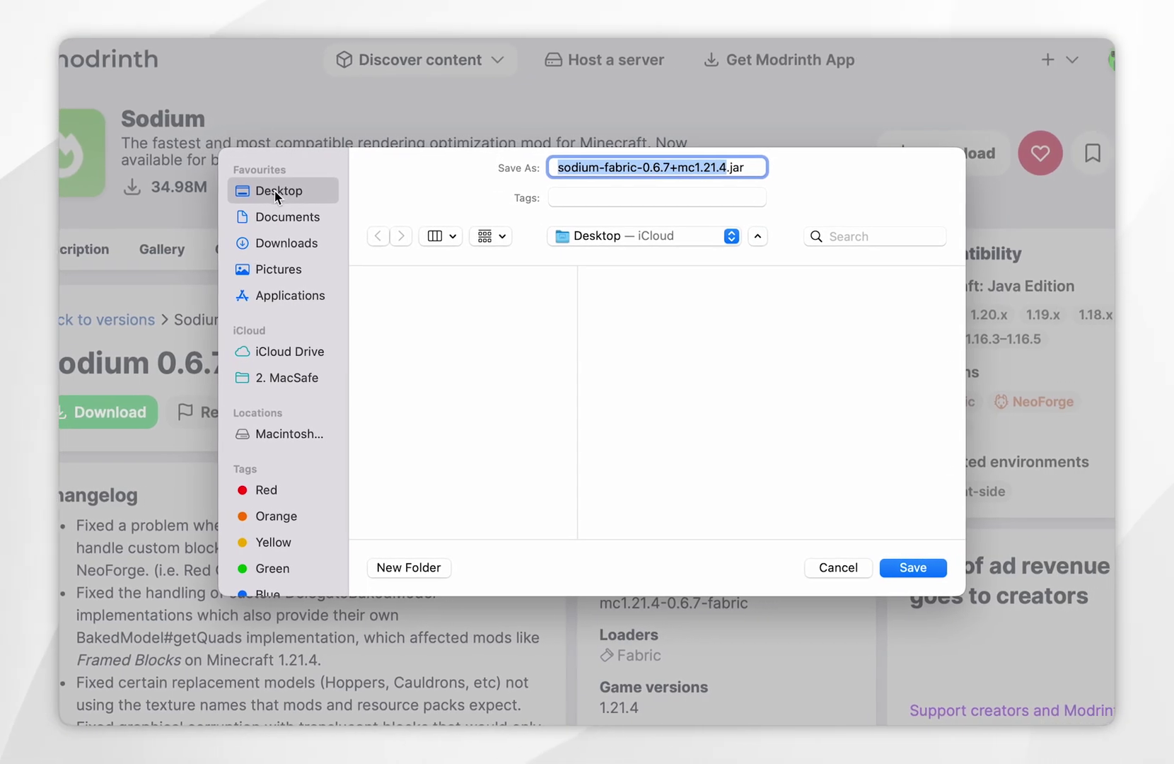
pyautogui.click(894, 566)
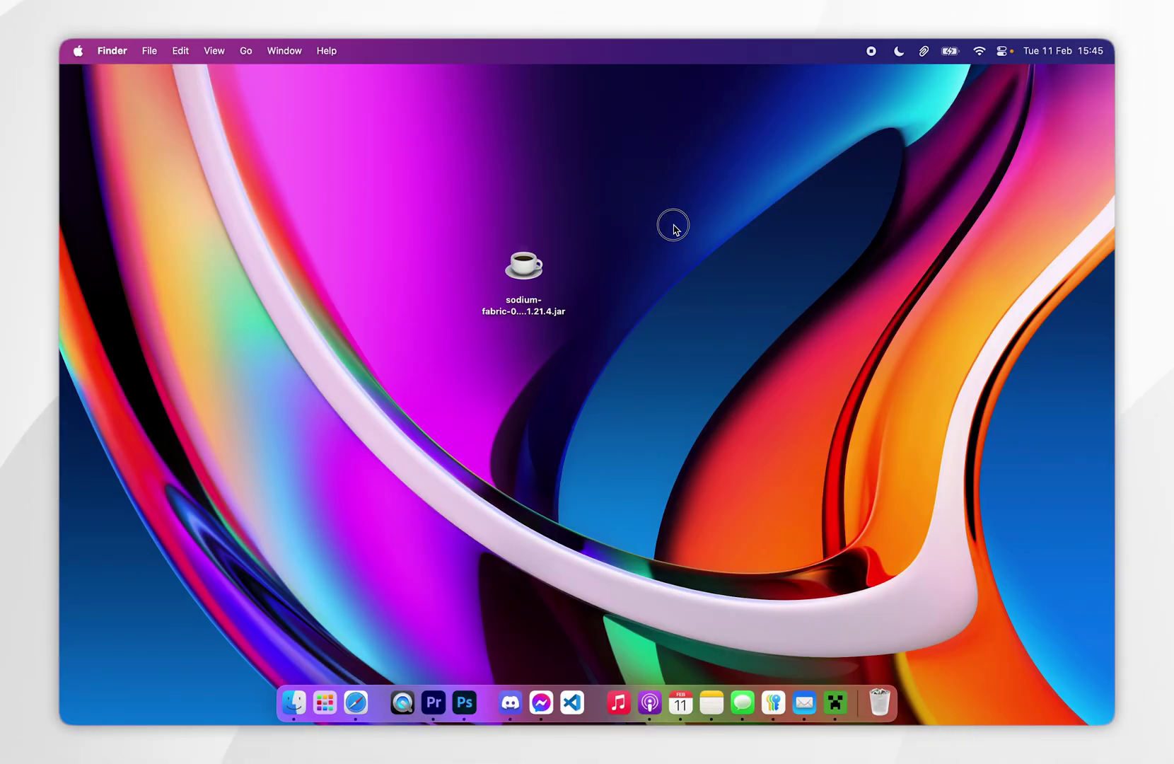
pyautogui.moveTo(673, 226); pyautogui.dragTo(443, 323)
# Step: Open the fabric-loader installation's game folder from the launcher's Installations list and enter mods
pyautogui.click(835, 703)
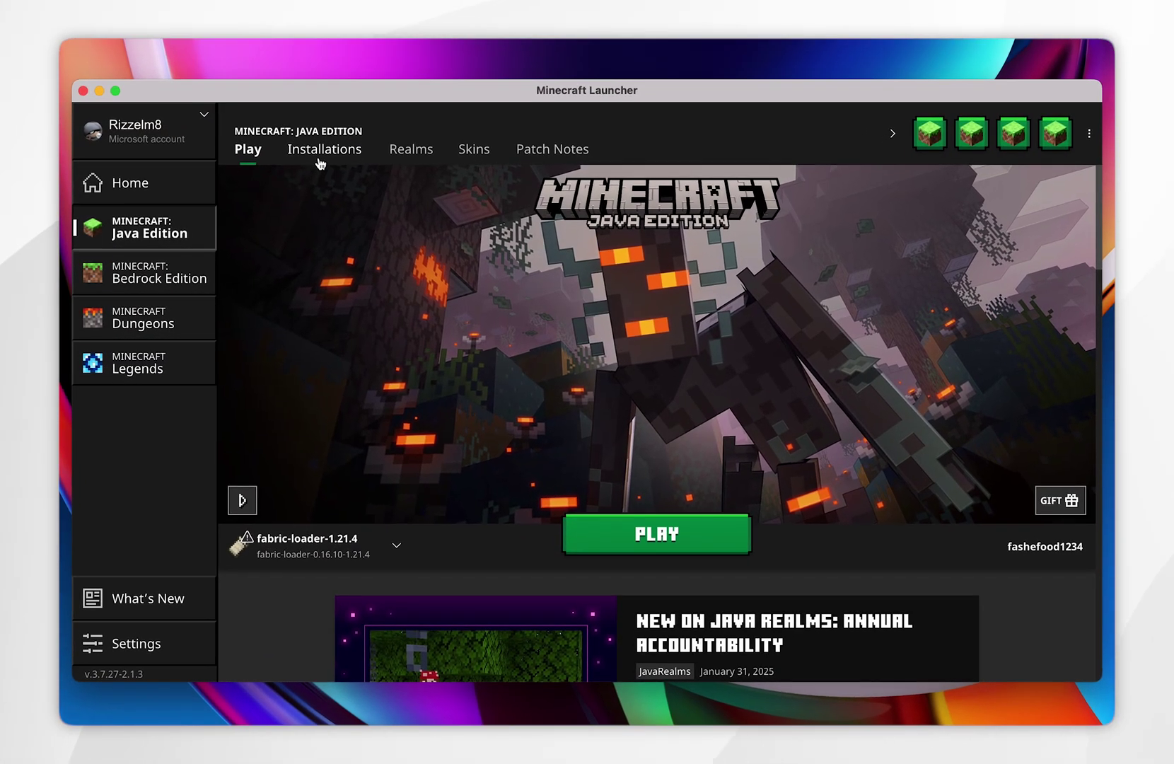
pyautogui.click(348, 173)
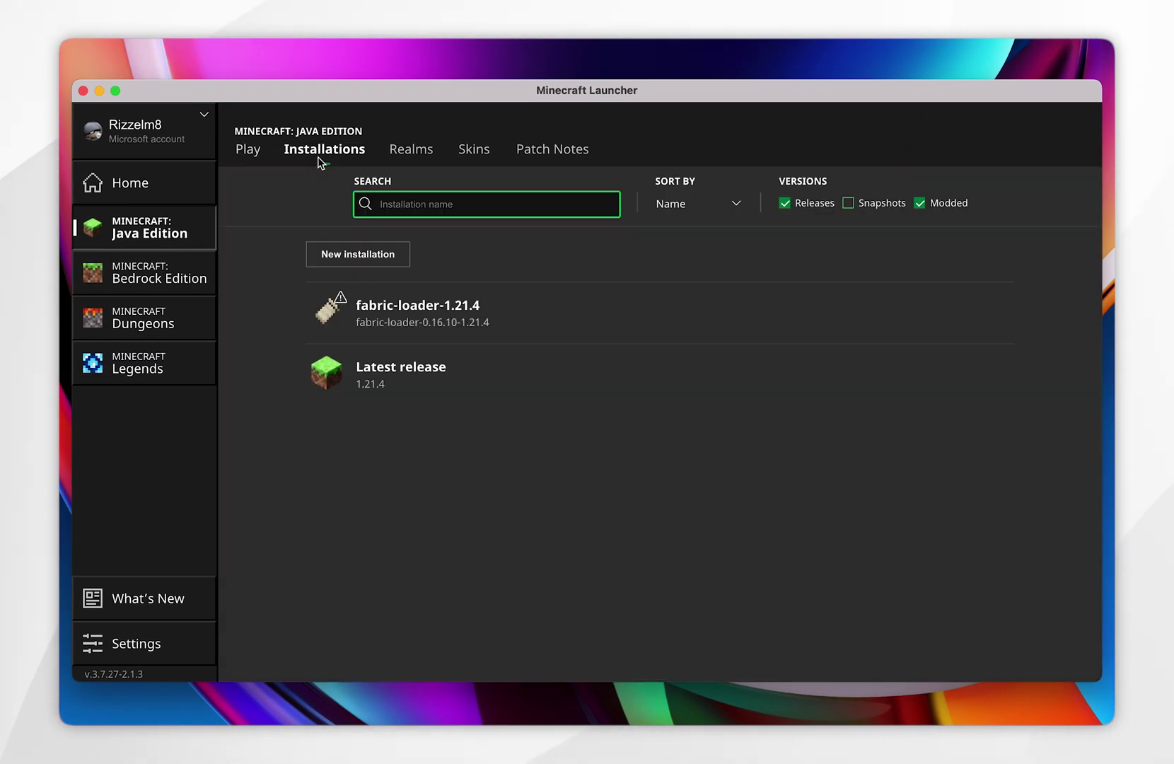
pyautogui.moveTo(415, 298)
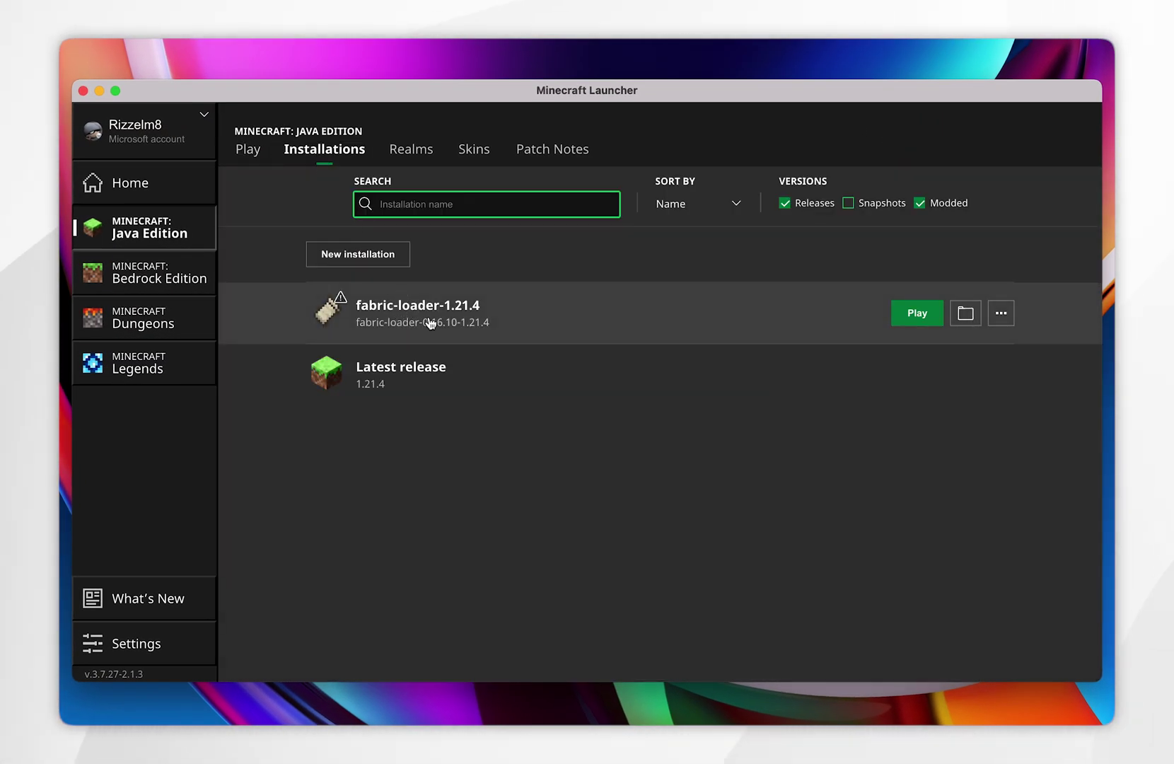
pyautogui.click(964, 312)
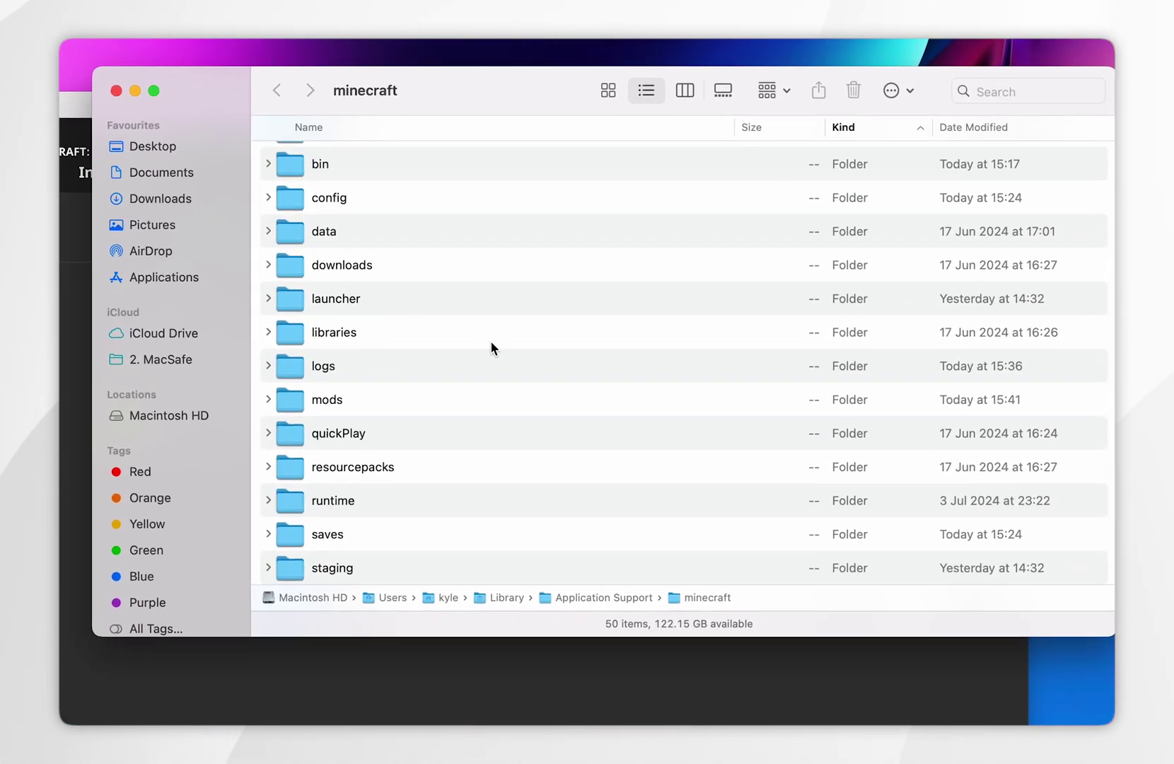
pyautogui.doubleClick(343, 396)
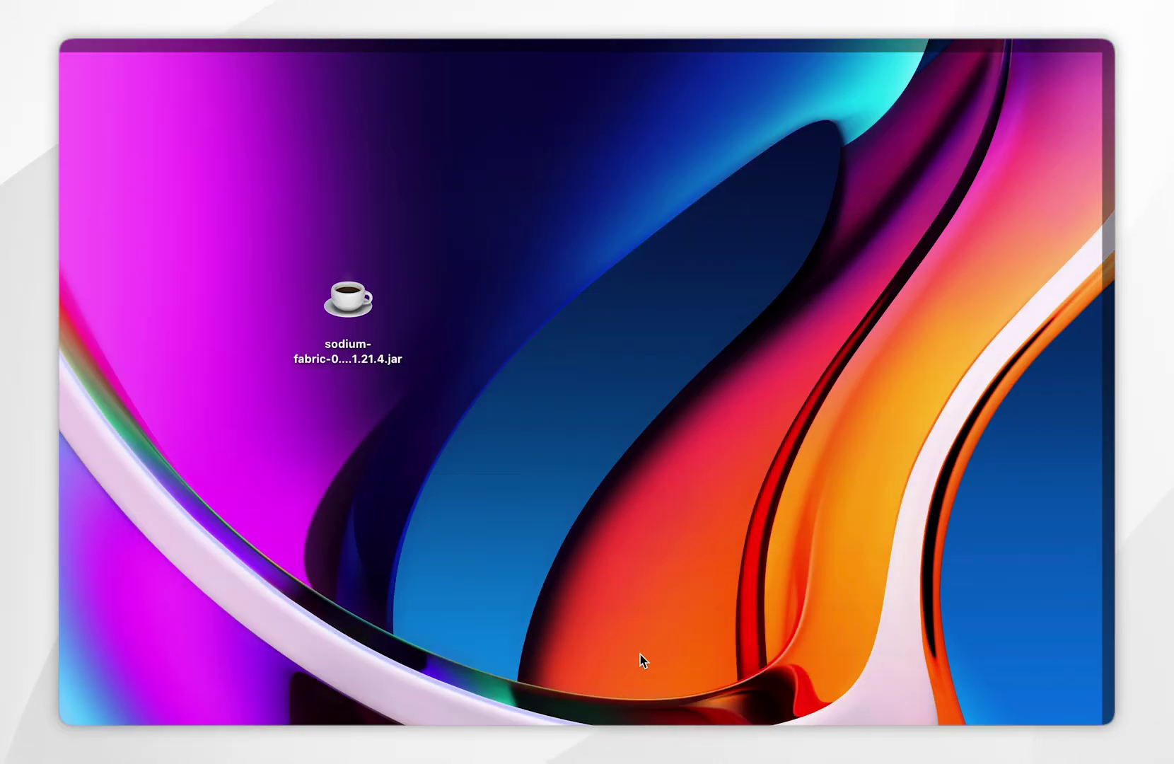
# Step: Move the sodium jar from the Desktop into the mods folder and close the window
pyautogui.moveTo(346, 297); pyautogui.dragTo(406, 359)
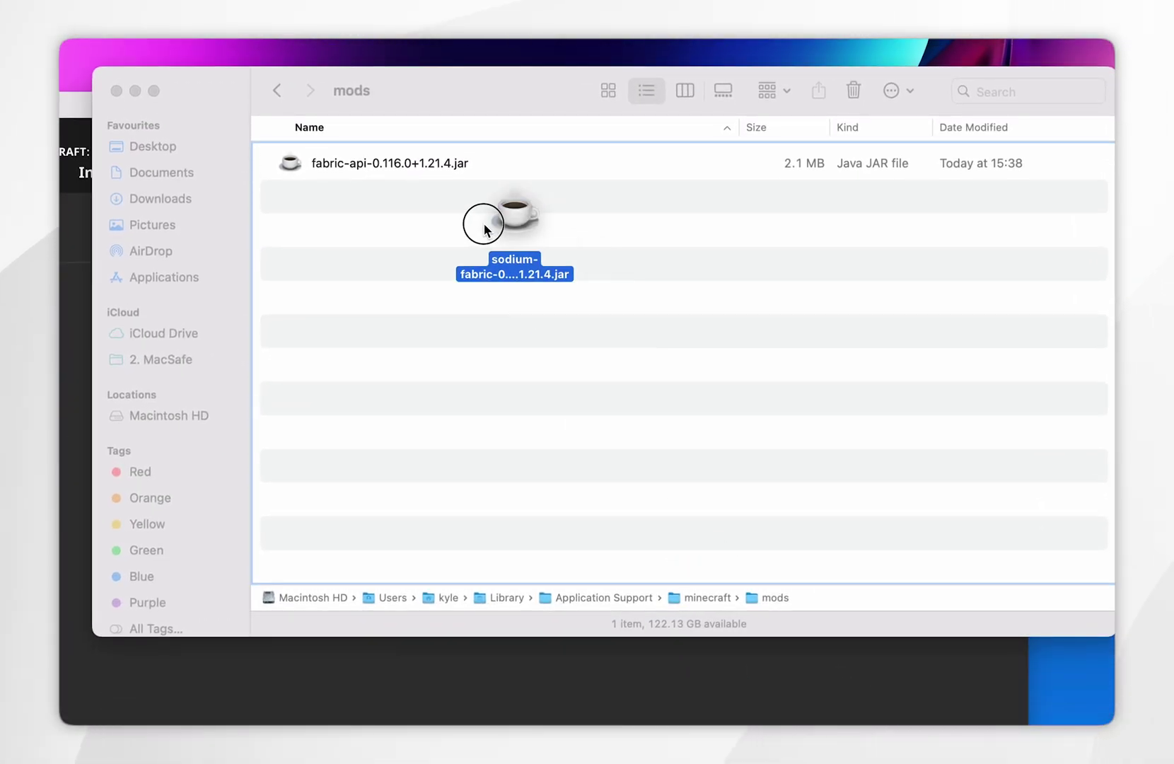
pyautogui.moveTo(519, 210); pyautogui.dragTo(423, 271)
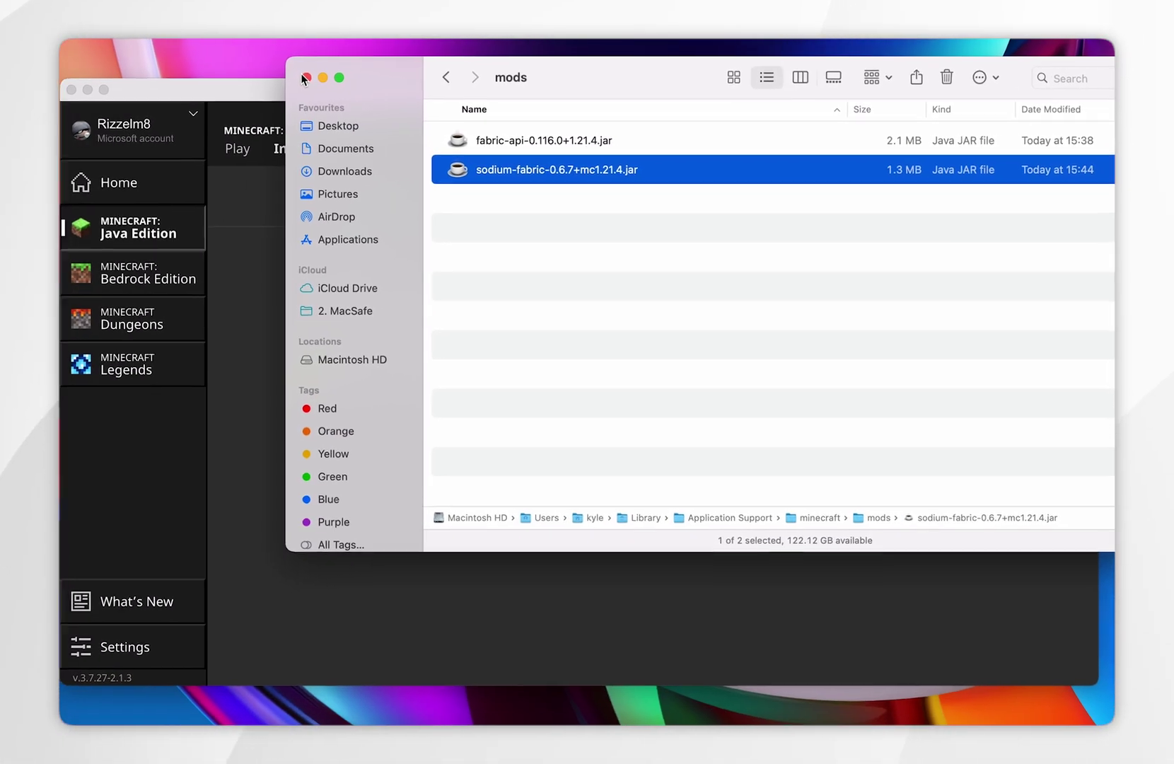
pyautogui.click(116, 90)
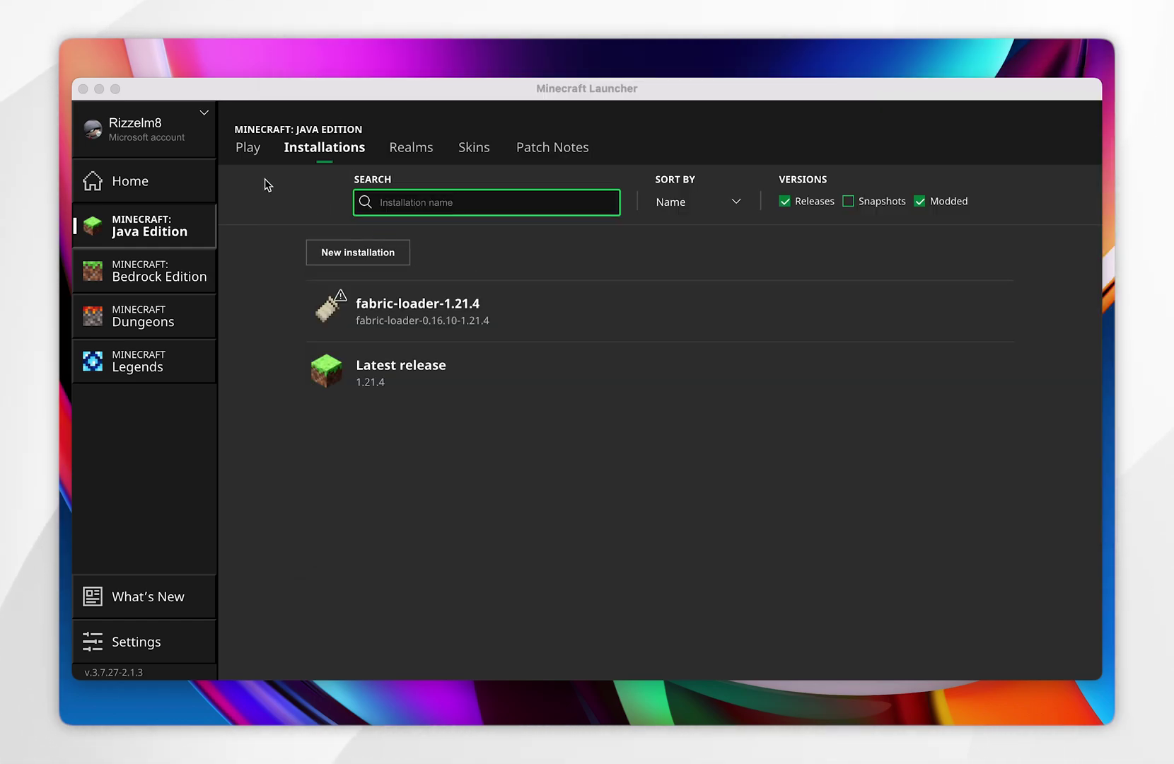
# Step: Launch Minecraft with the fabric-loader-1.21.4 installation selected on the Play page
pyautogui.click(252, 154)
pyautogui.click(252, 154)
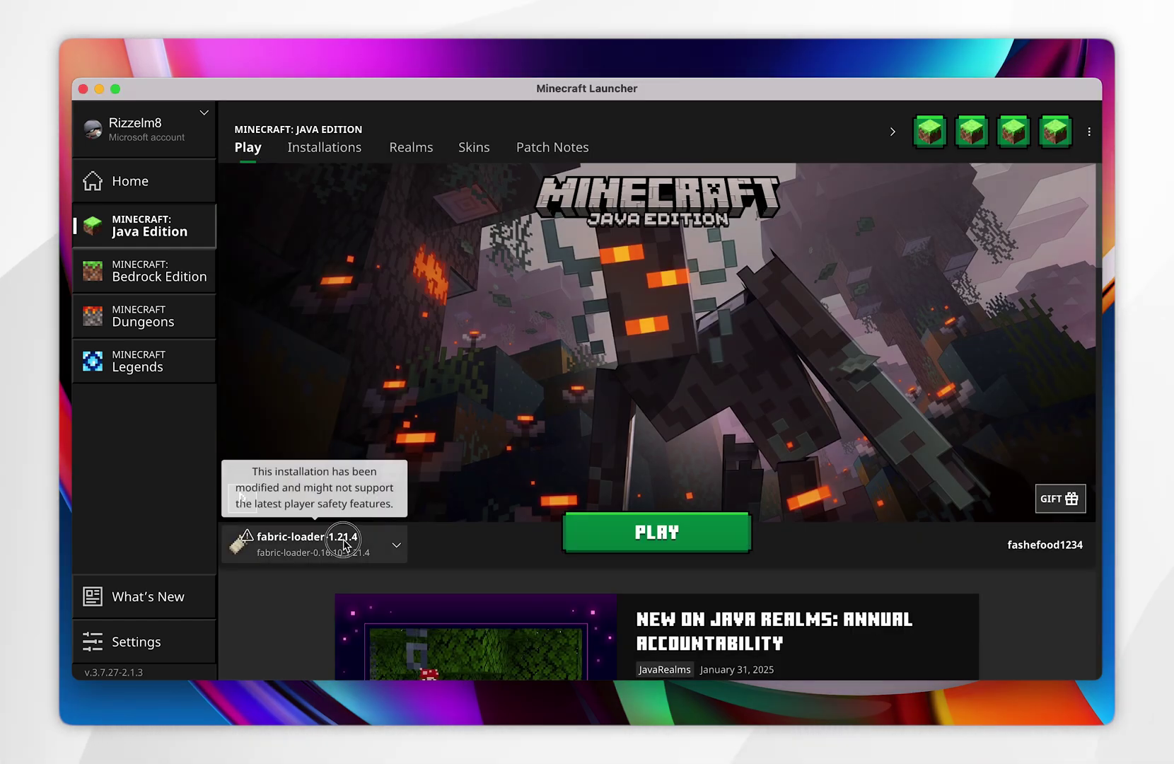
pyautogui.click(315, 544)
pyautogui.click(306, 425)
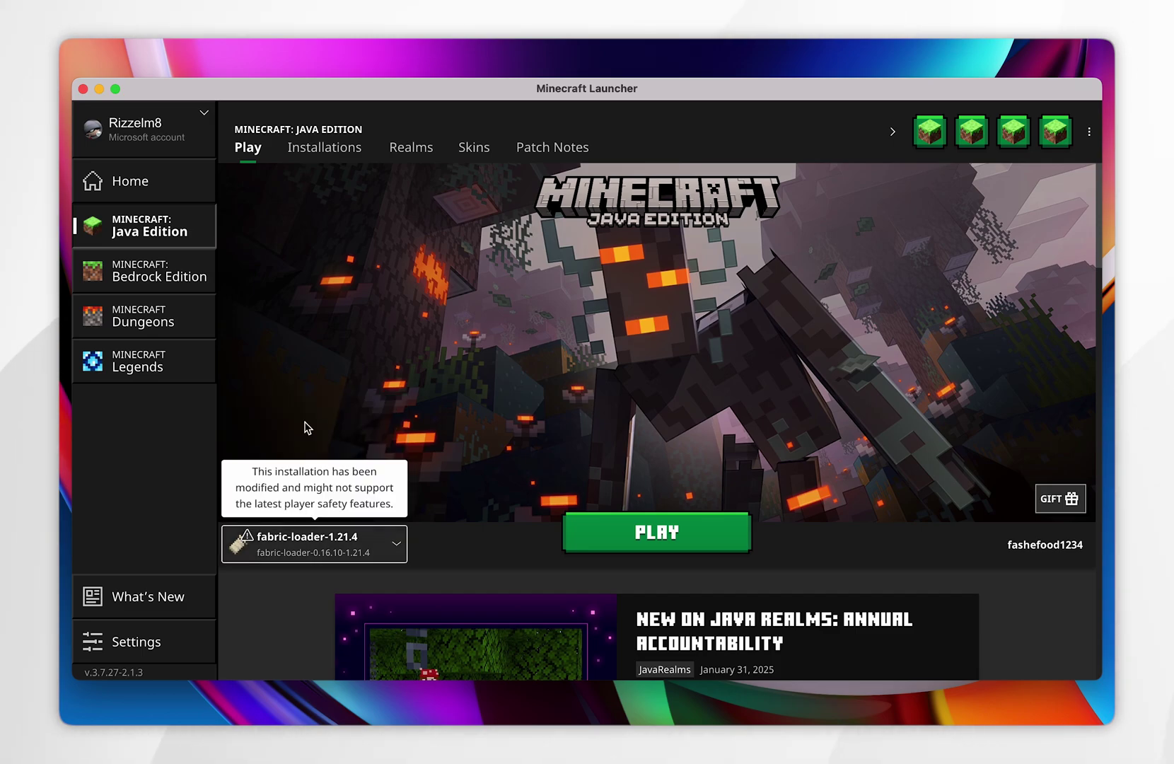
pyautogui.click(695, 535)
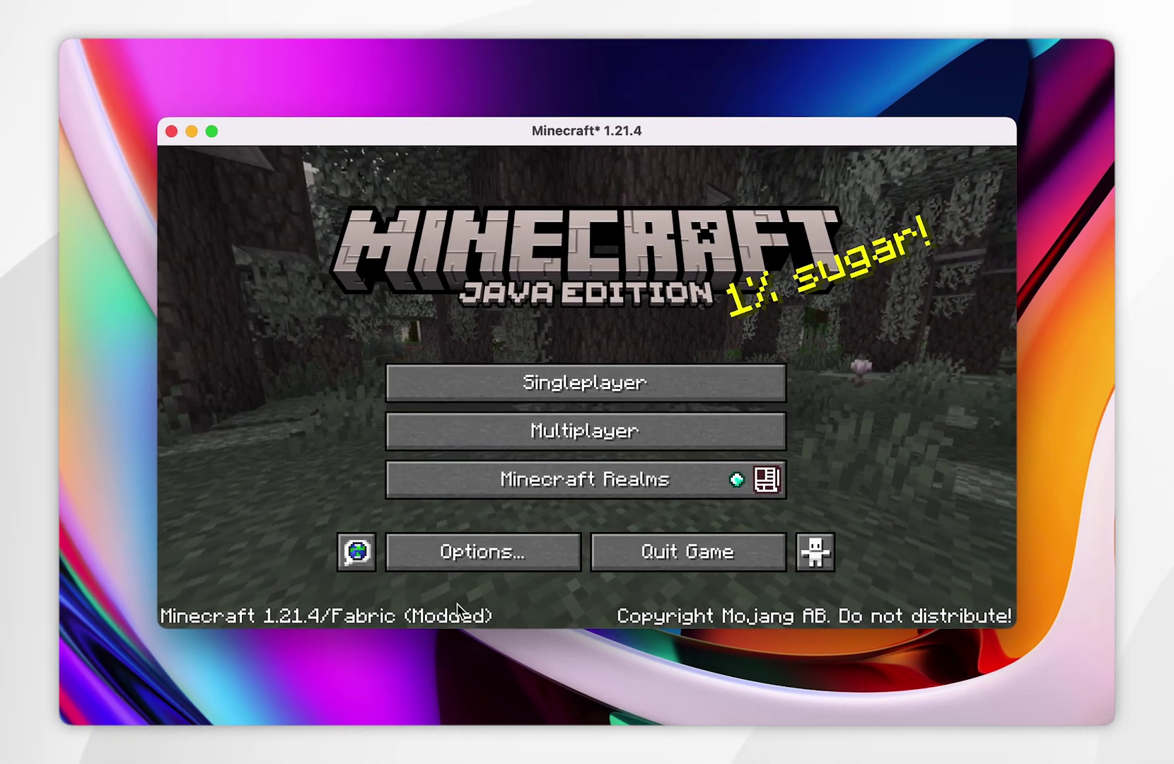
# Step: Open Options, then Video Settings to show Sodium's settings pages
pyautogui.click(469, 550)
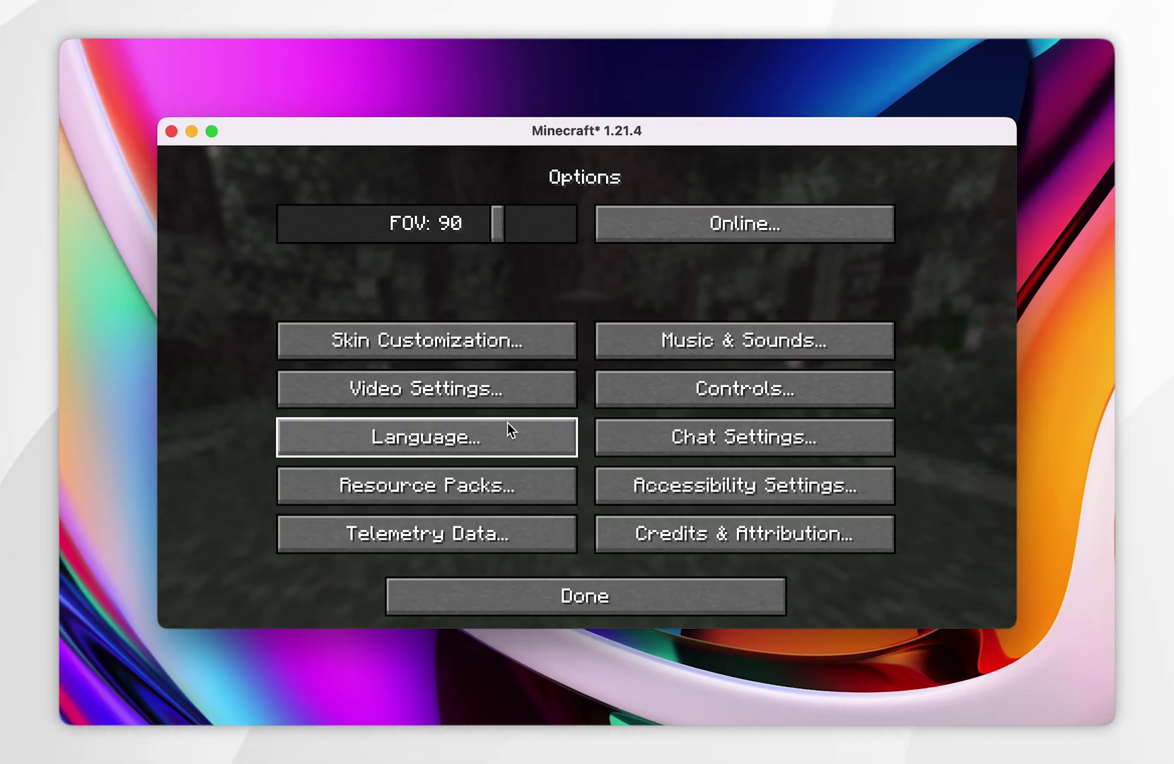
pyautogui.click(523, 401)
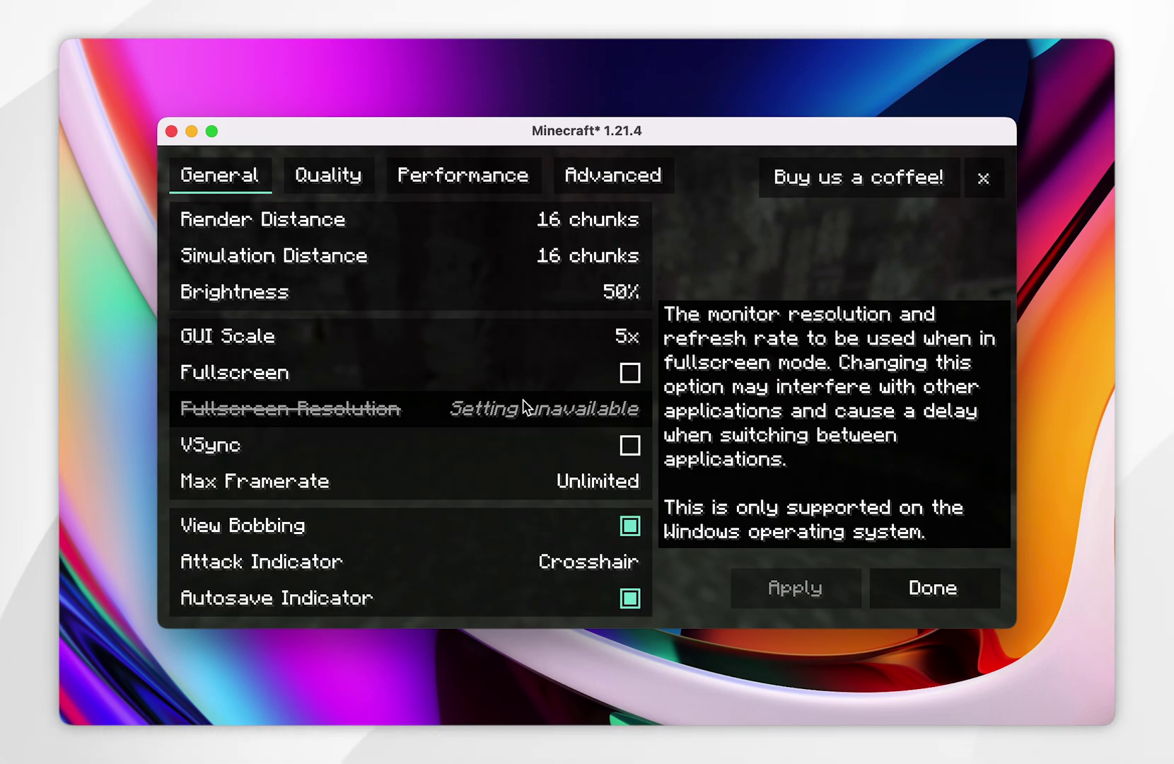